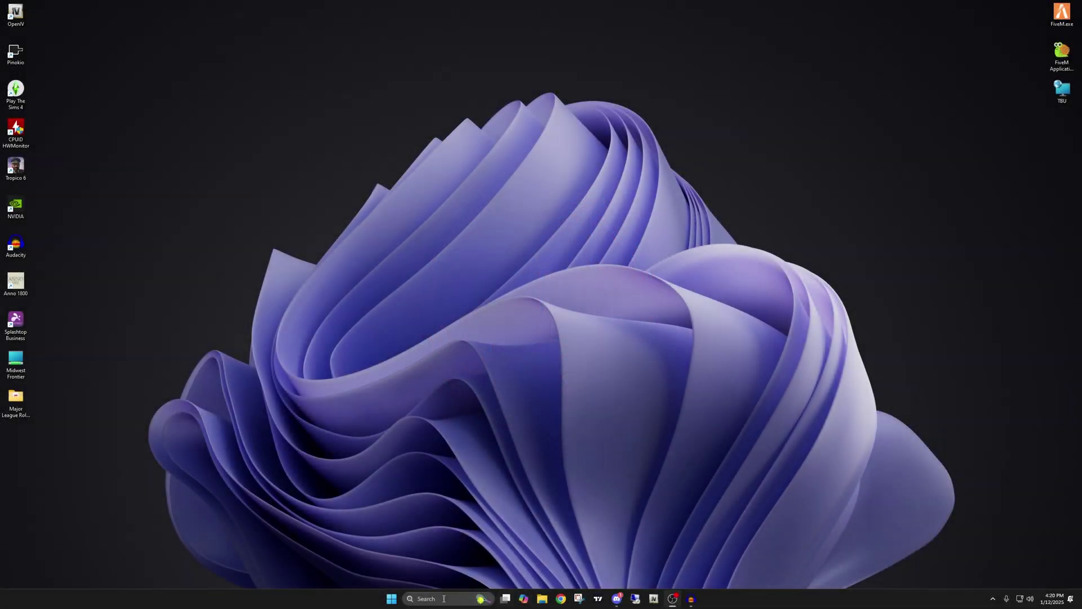
Launch NVIDIA Control Panel from Windows search.
left_click(427, 600)
type("nvi")
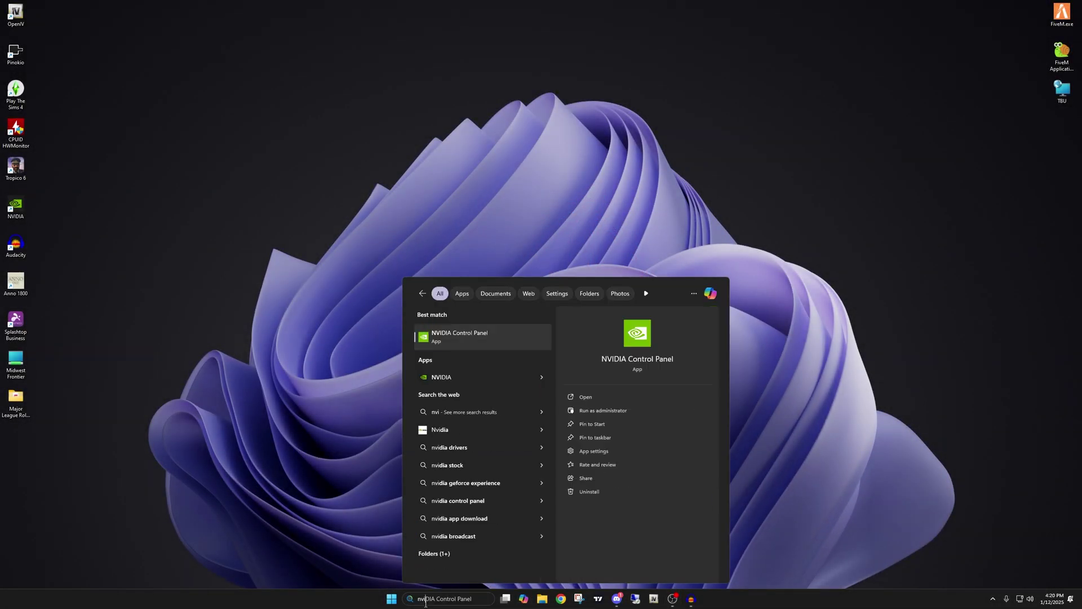
type("dia")
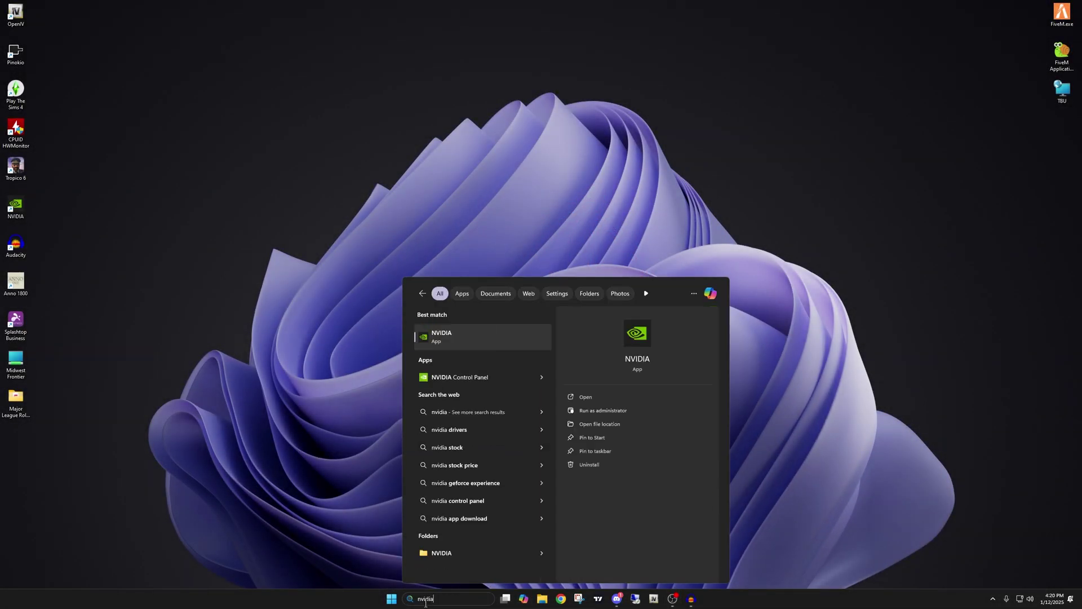
left_click(490, 382)
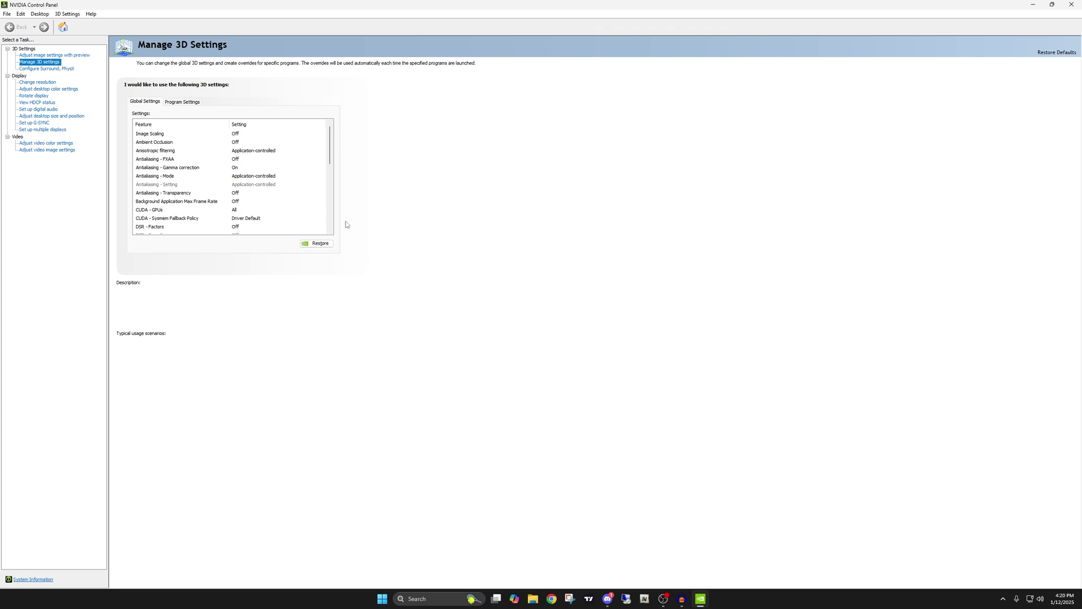
scroll(330, 163, "down", 1)
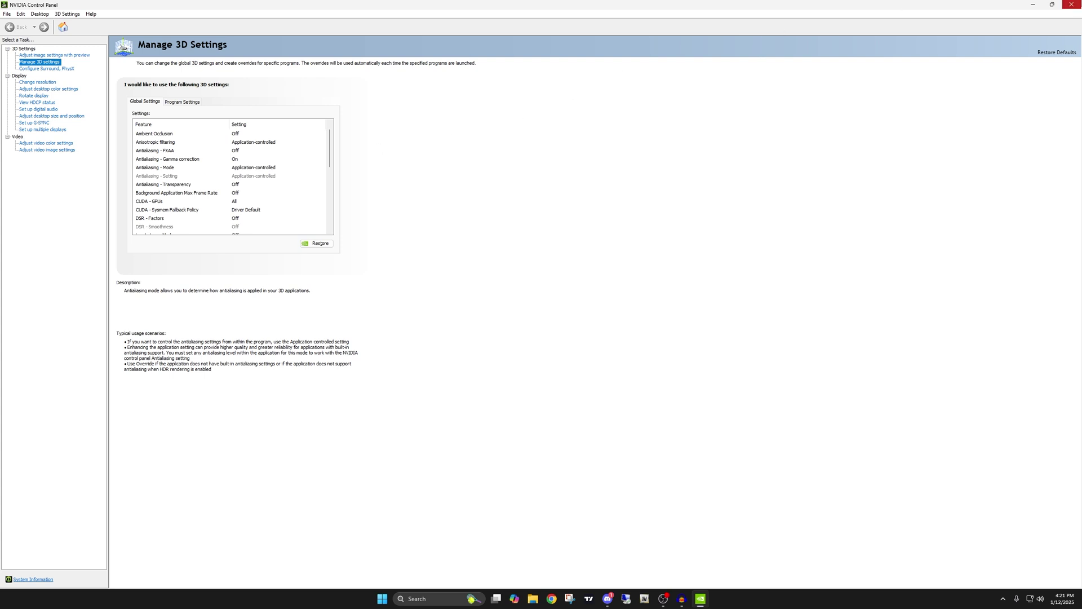
Close and relaunch NVIDIA Control Panel from Windows search.
left_click(1069, 5)
left_click(433, 598)
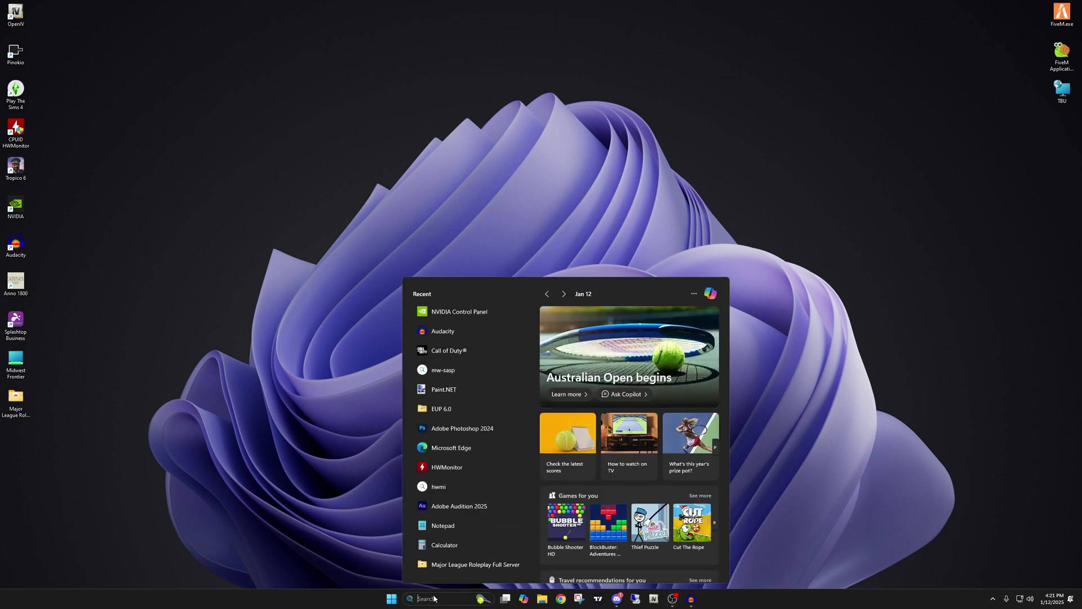
type("nvidia control Panel")
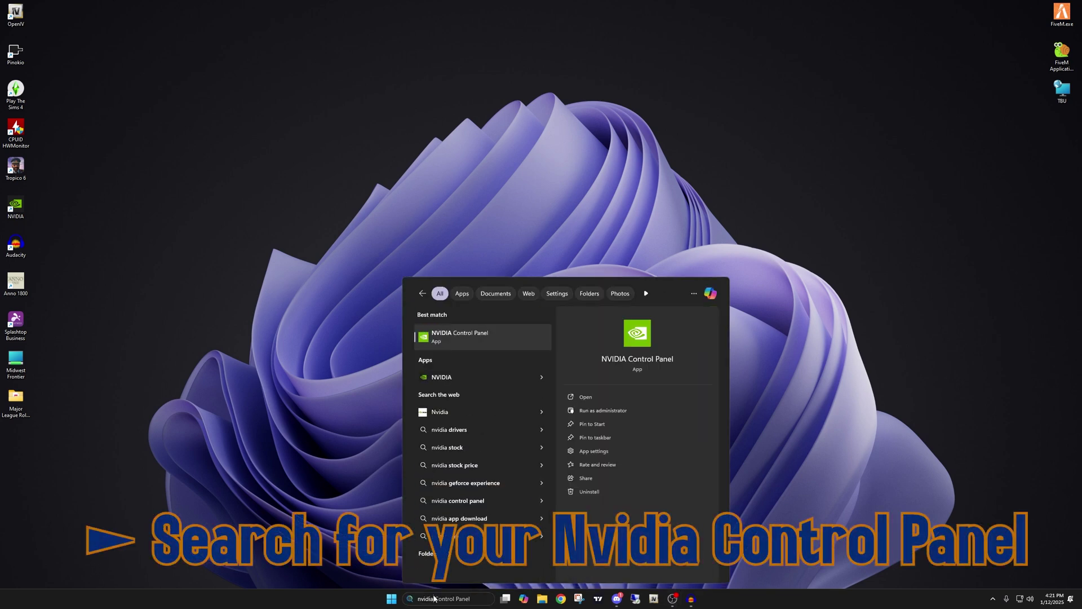
left_click(510, 344)
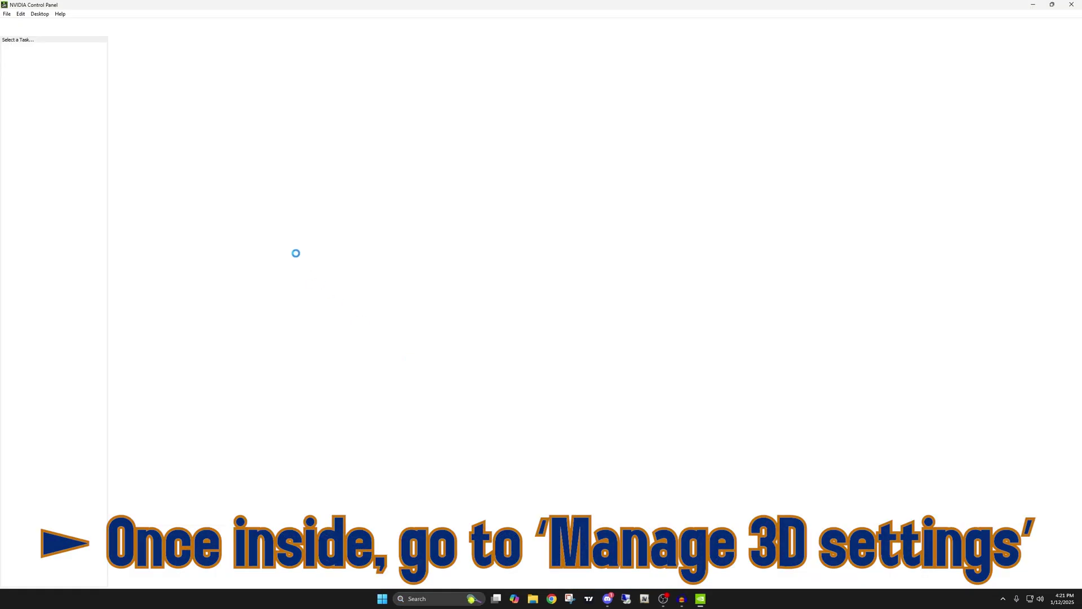
Go to Manage 3D Settings > Program Settings and expand the program list.
left_click(40, 62)
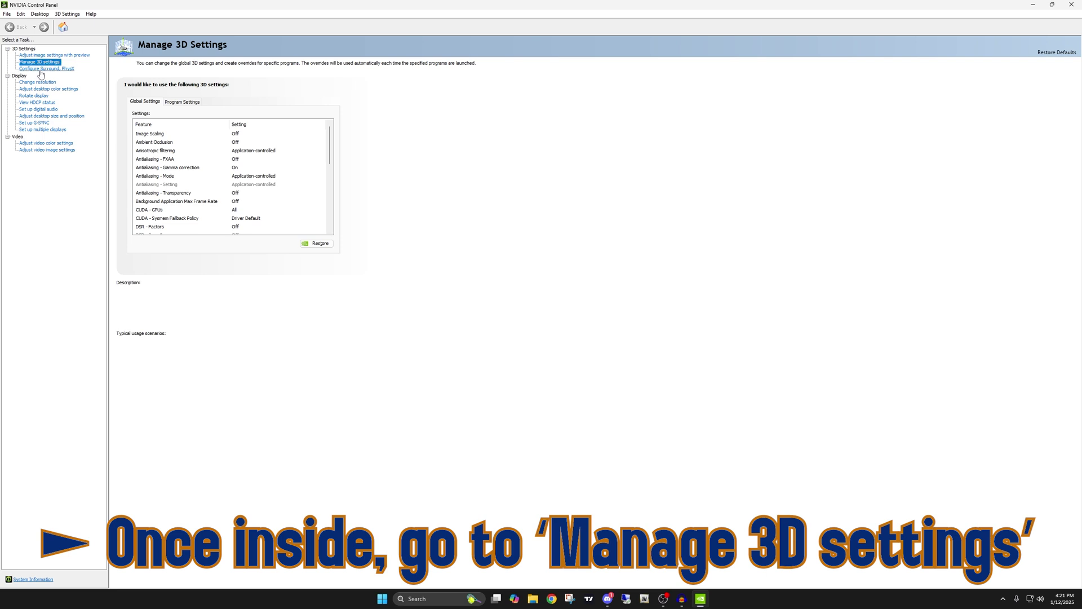
left_click(181, 102)
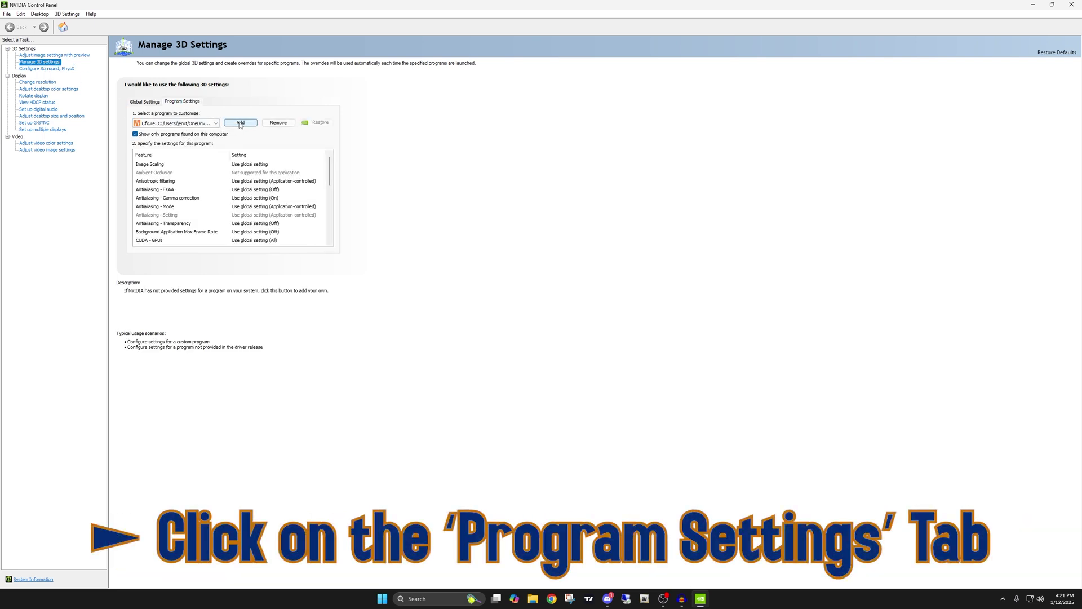
left_click(216, 124)
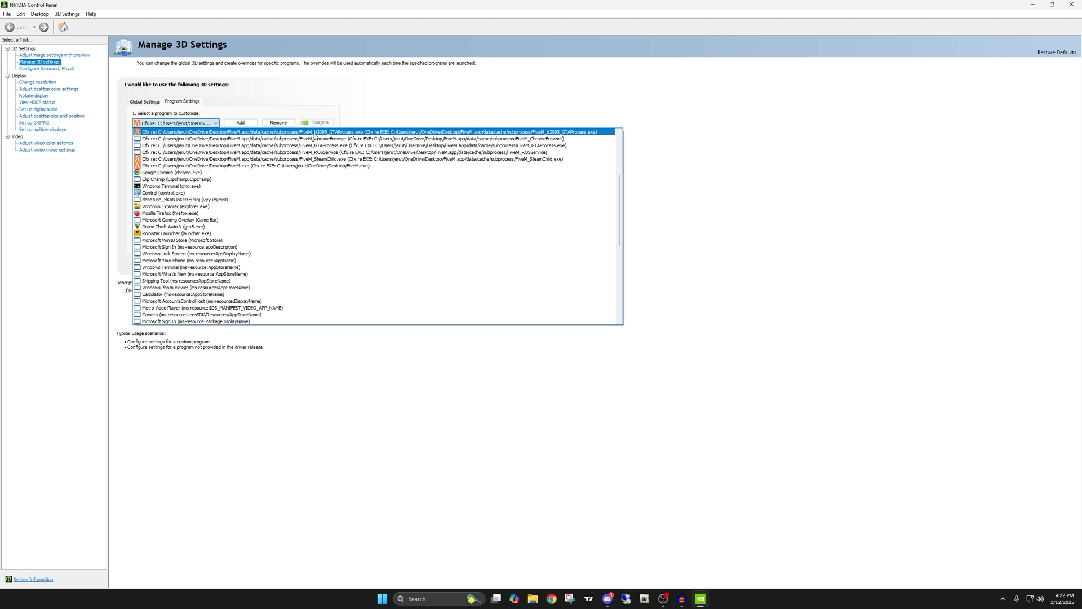
Keep the FiveM process chosen and set its Max Frame Rate to 80 FPS.
left_click(402, 113)
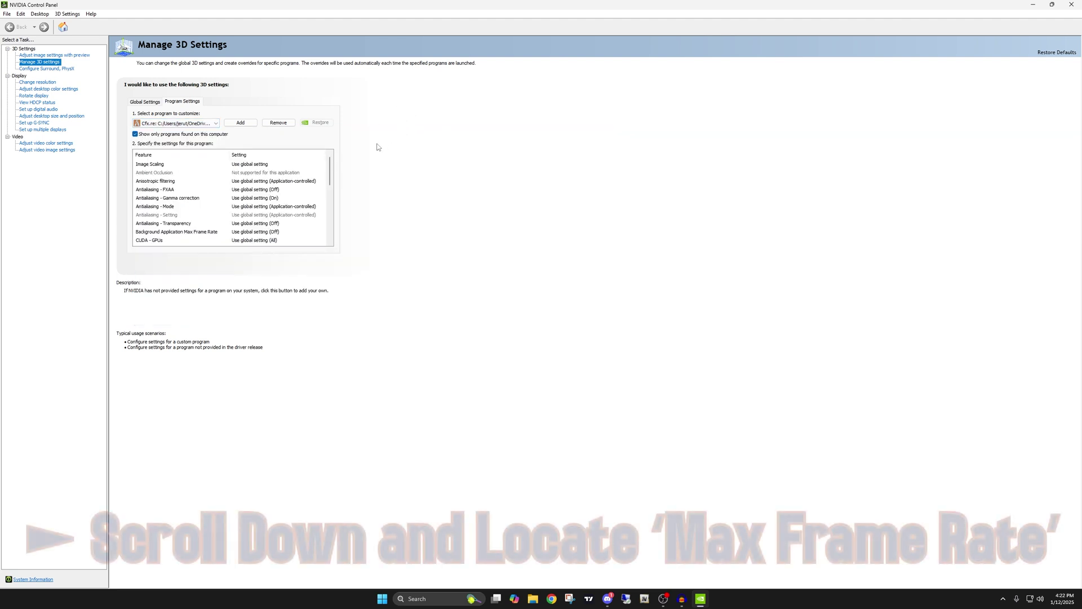
scroll(332, 170, "down", 1)
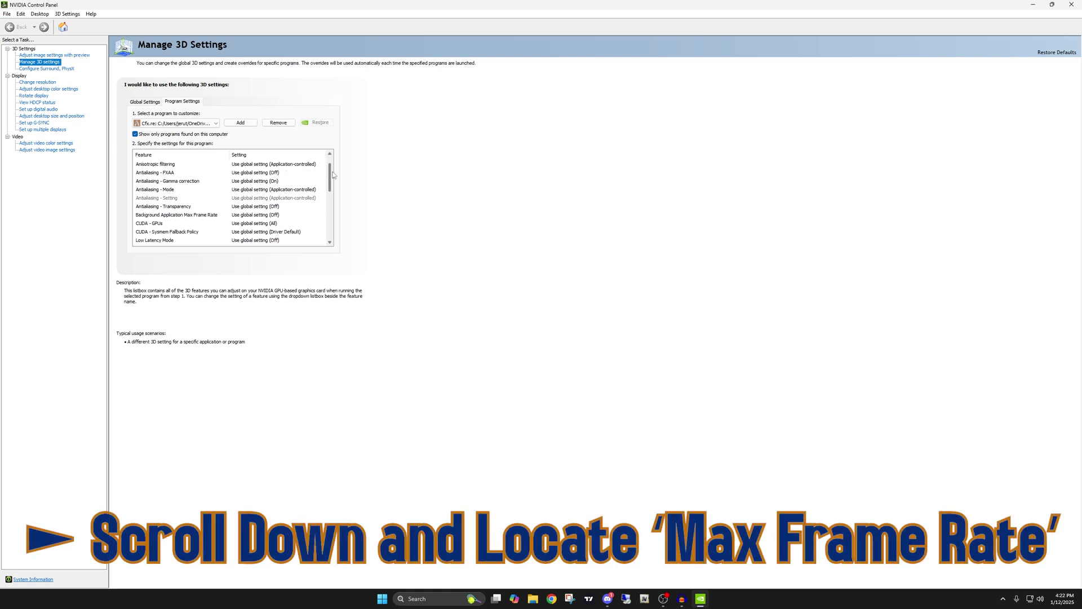
scroll(279, 191, "down", 1)
scroll(211, 210, "down", 1)
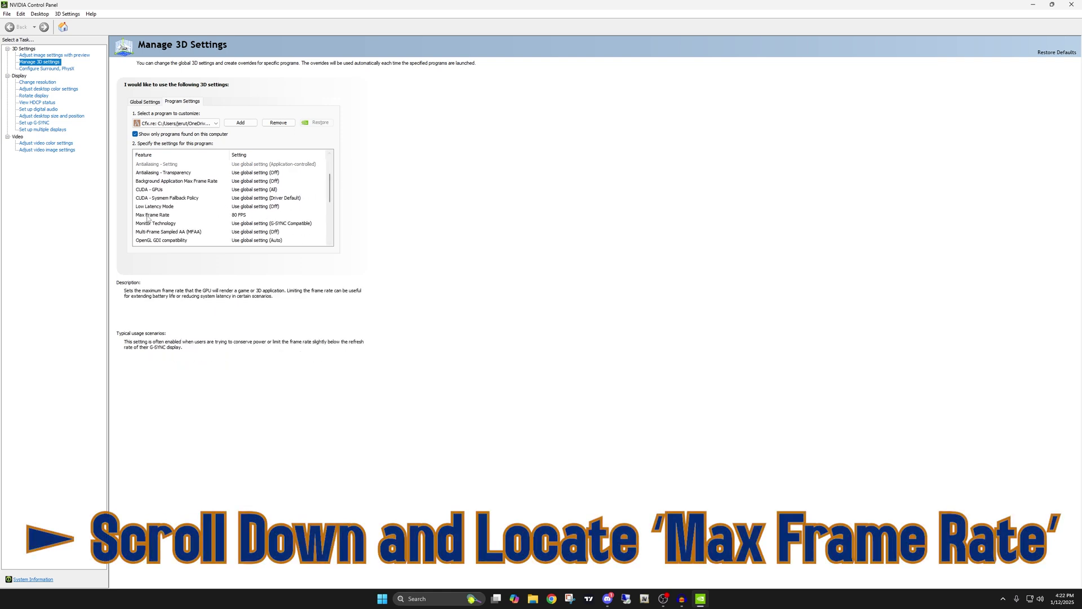
left_click(194, 214)
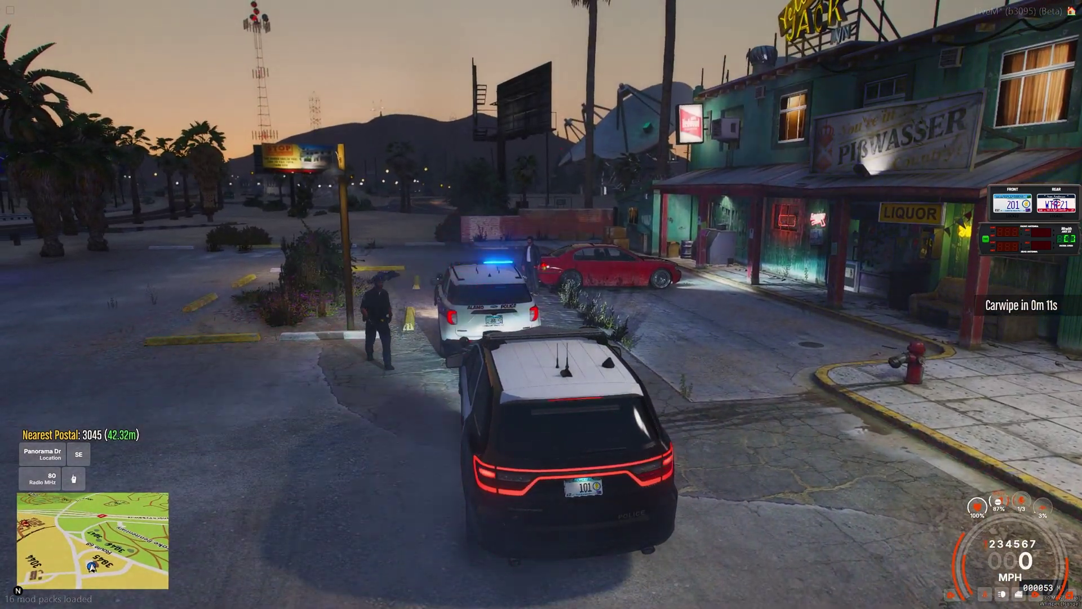
Exit the police SUV and walk around it toward the red car by the bar.
key("f")
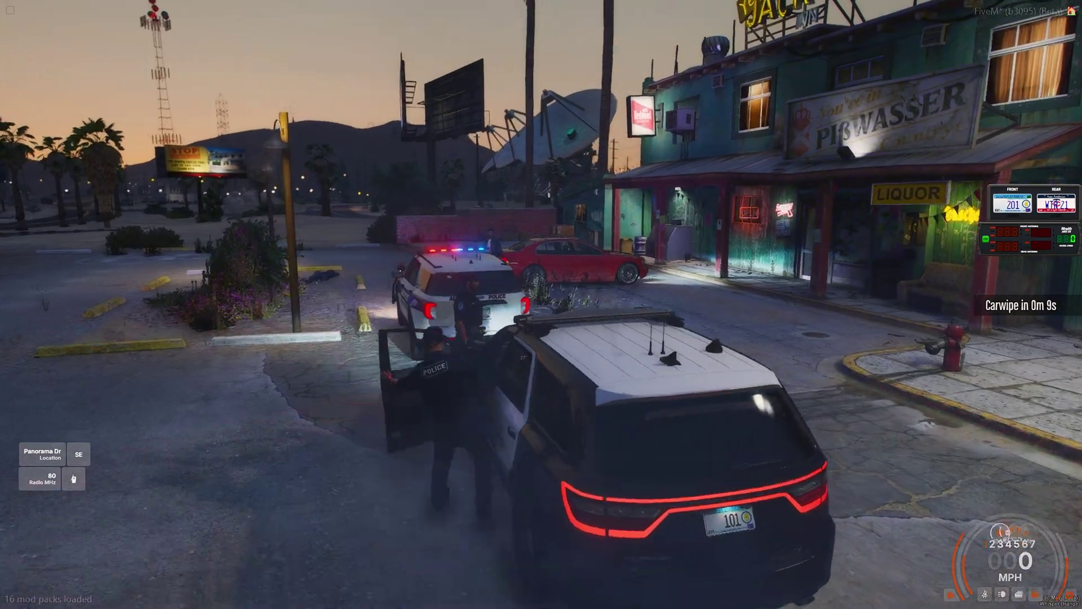
key("m")
key("Escape")
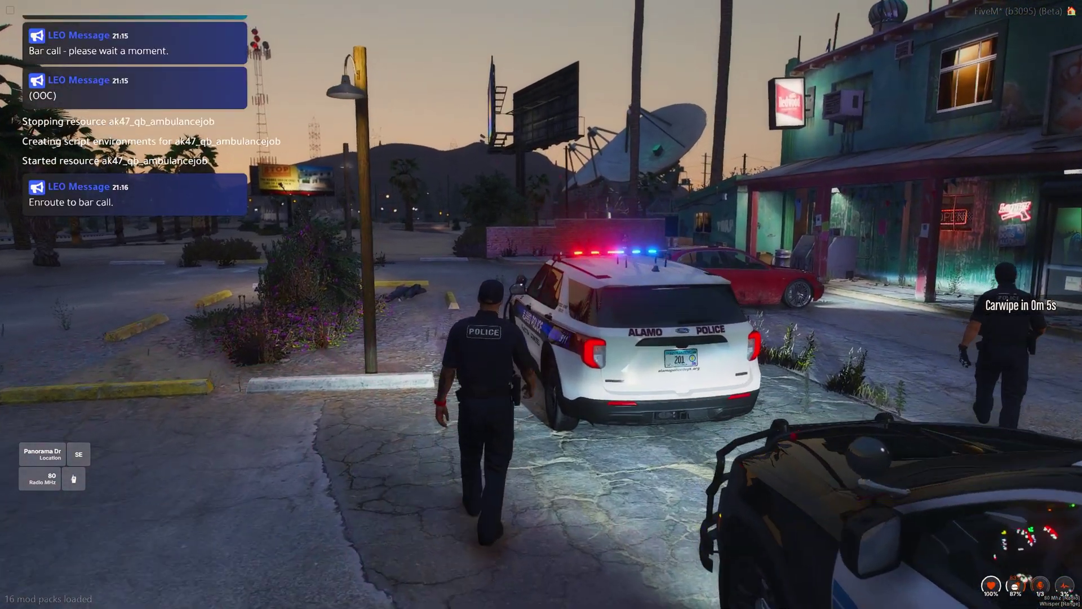
key("w")
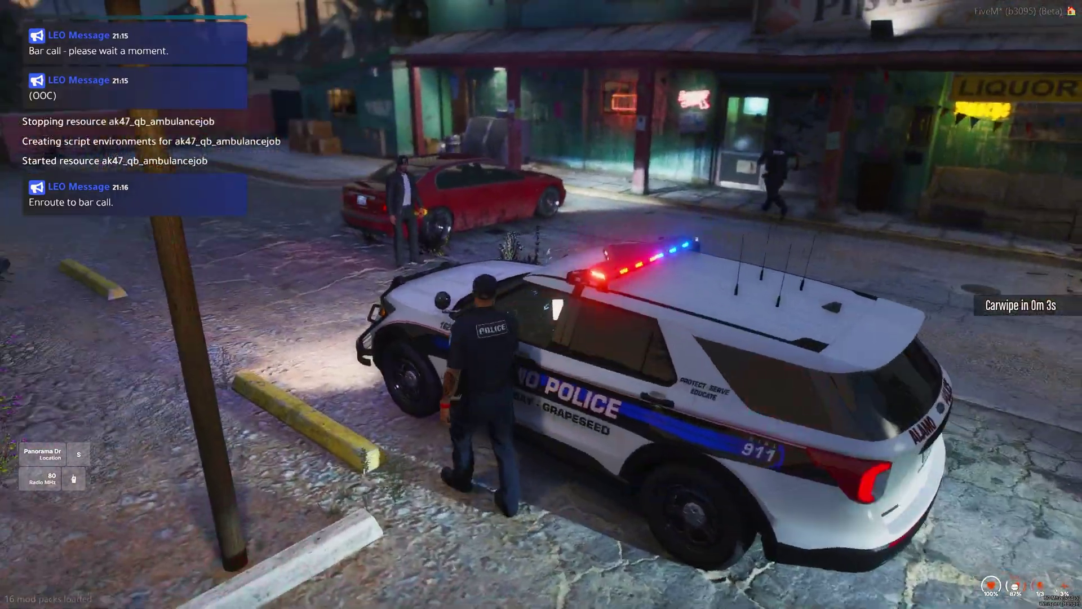
key("w")
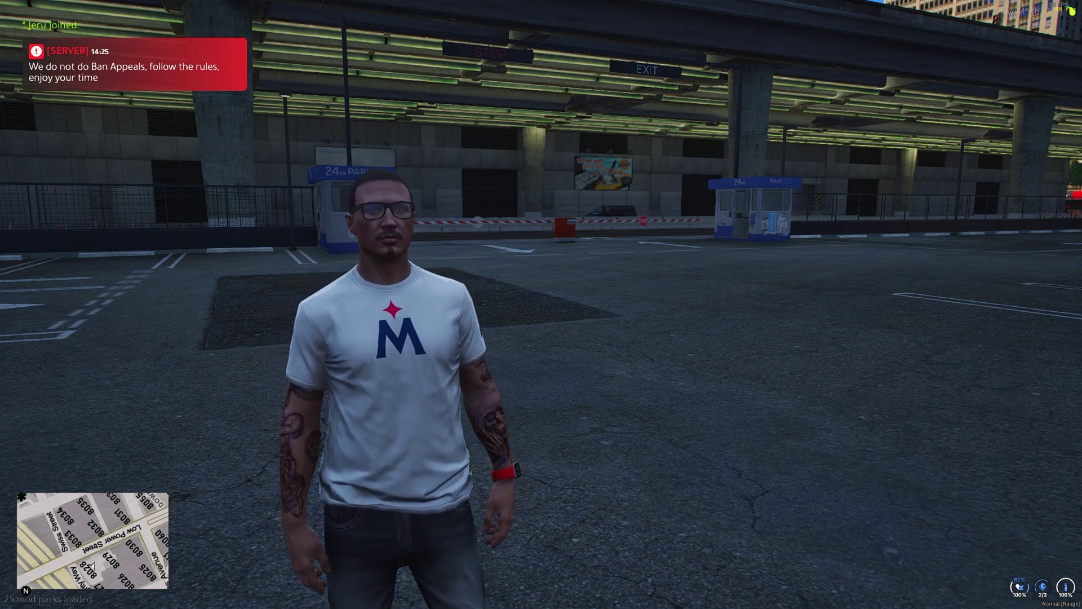
key("F7")
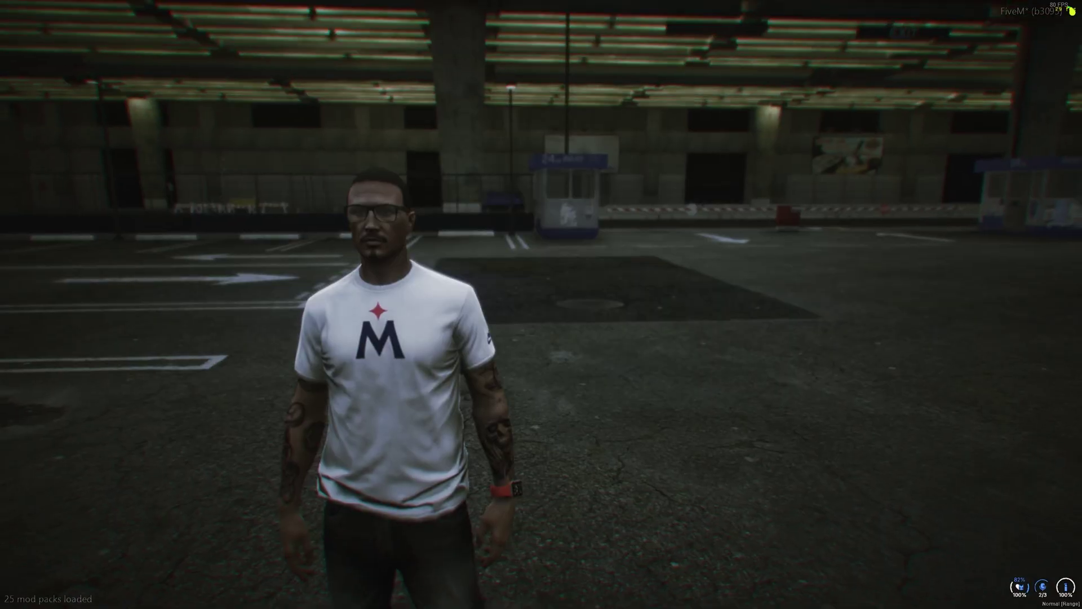
key("Escape")
key("e")
key("e")
key("e")
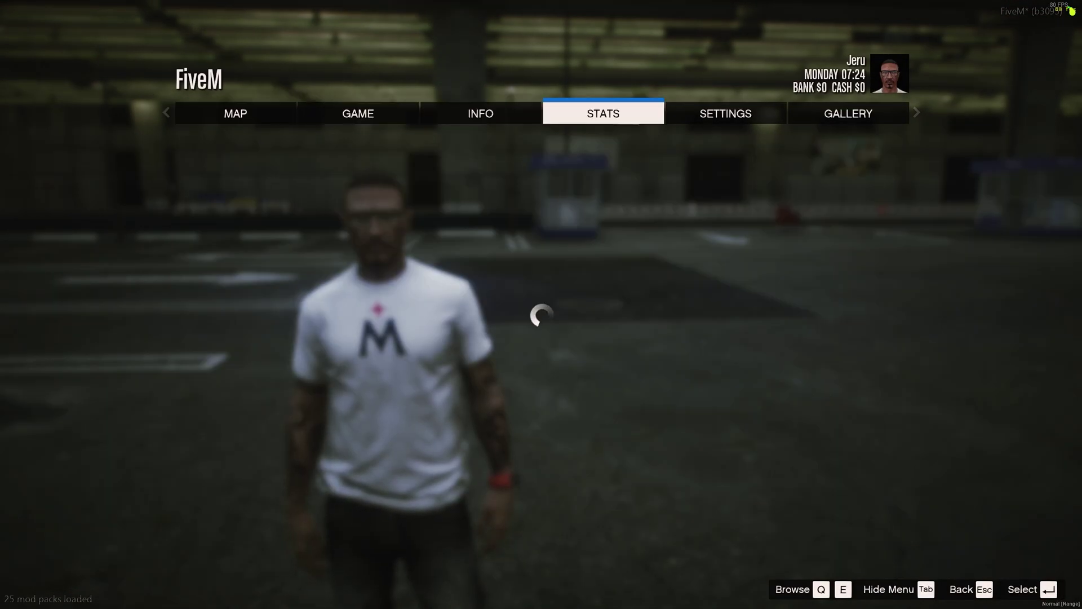
key("e")
key("Return")
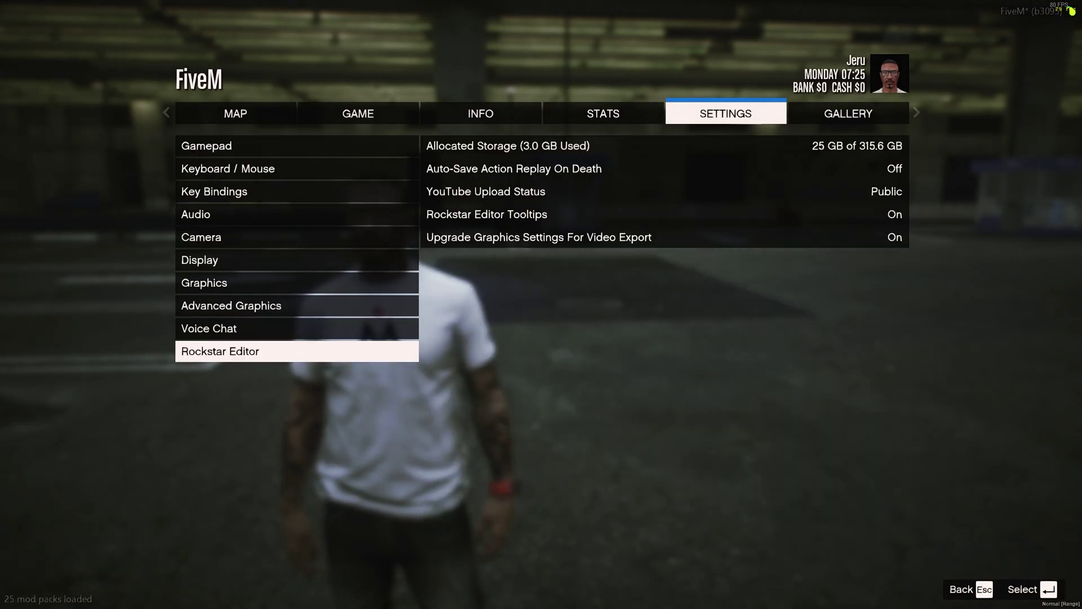
key("Up")
key("Up")
key("Up")
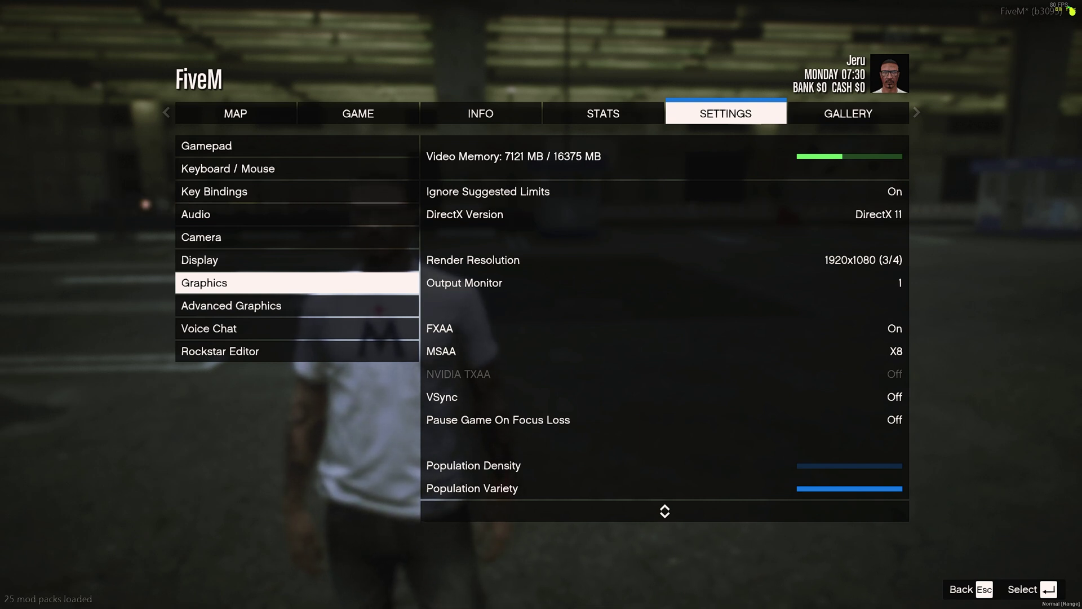
key("Return")
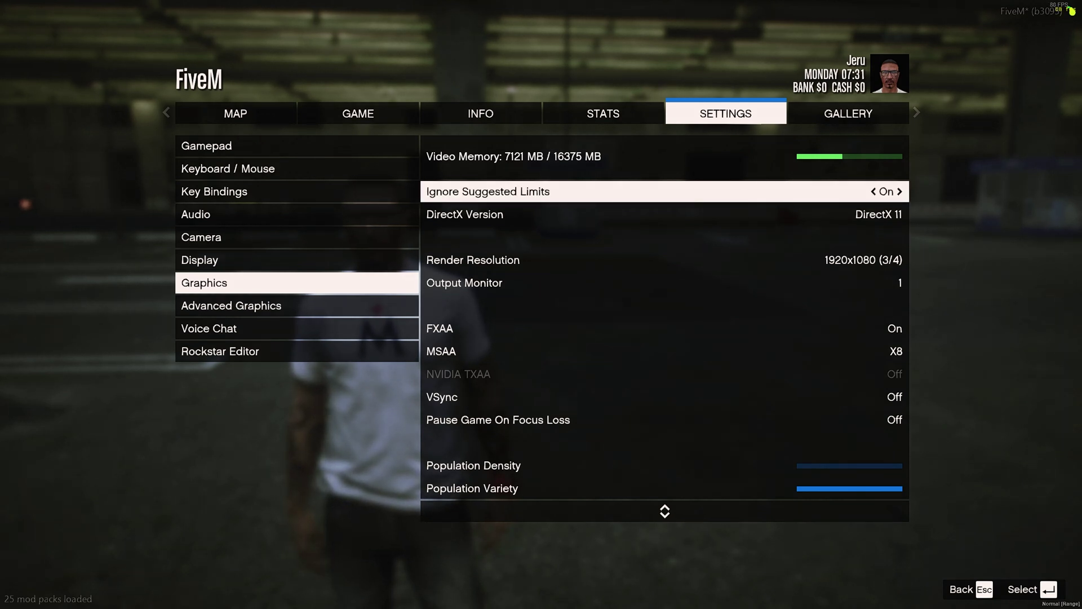
key("Down")
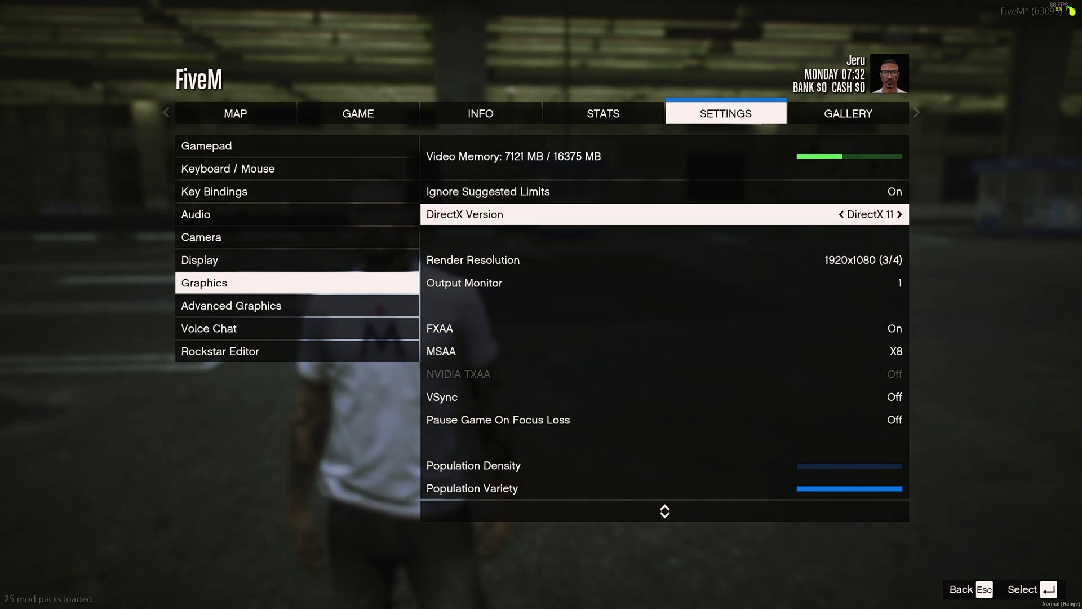
key("Down")
key("Down")
key("Up")
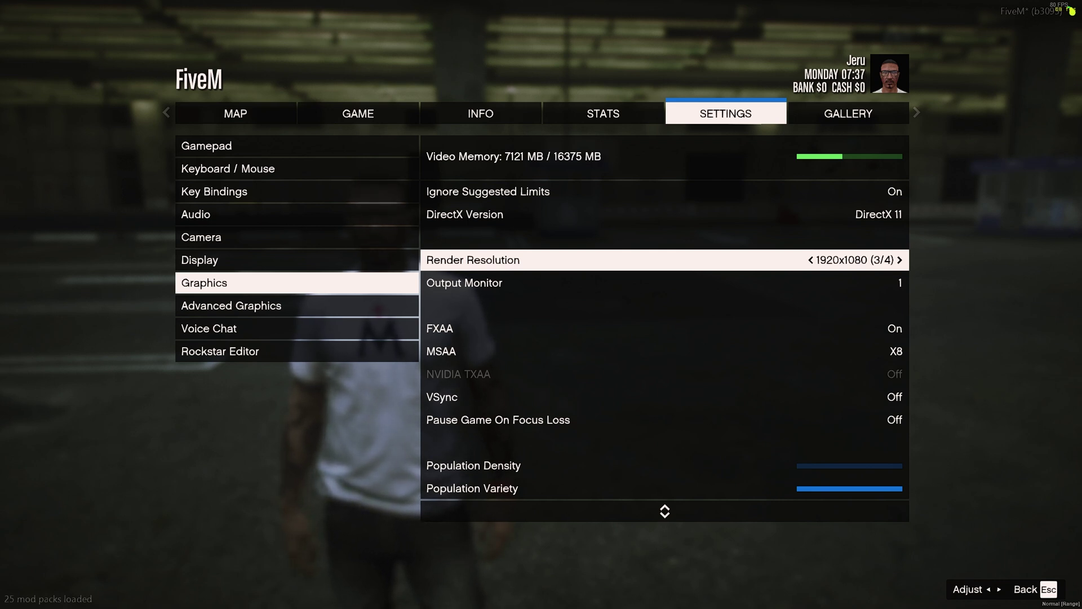
key("Down")
key("Down")
key("Down")
key("Down")
key("Down")
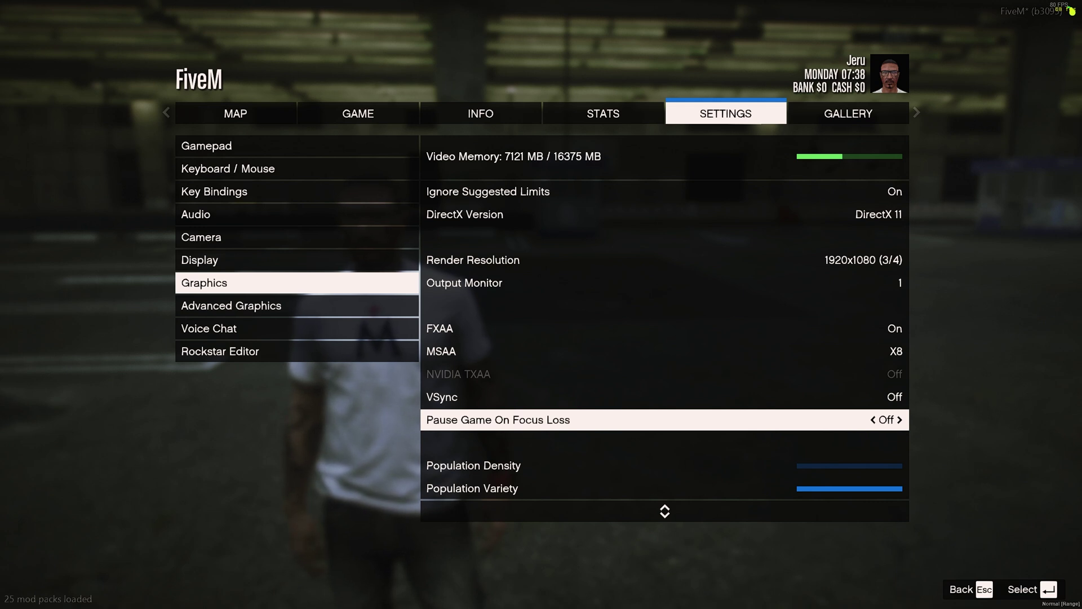
key("Down")
key("Down")
key("Down")
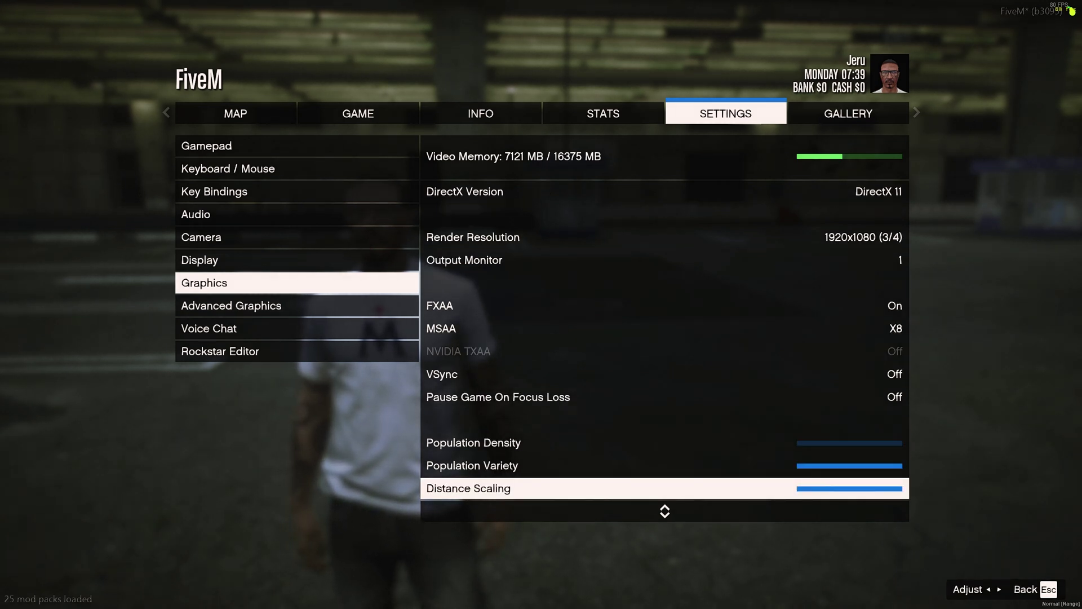
key("Up")
key("Up")
key("Up")
key("Up")
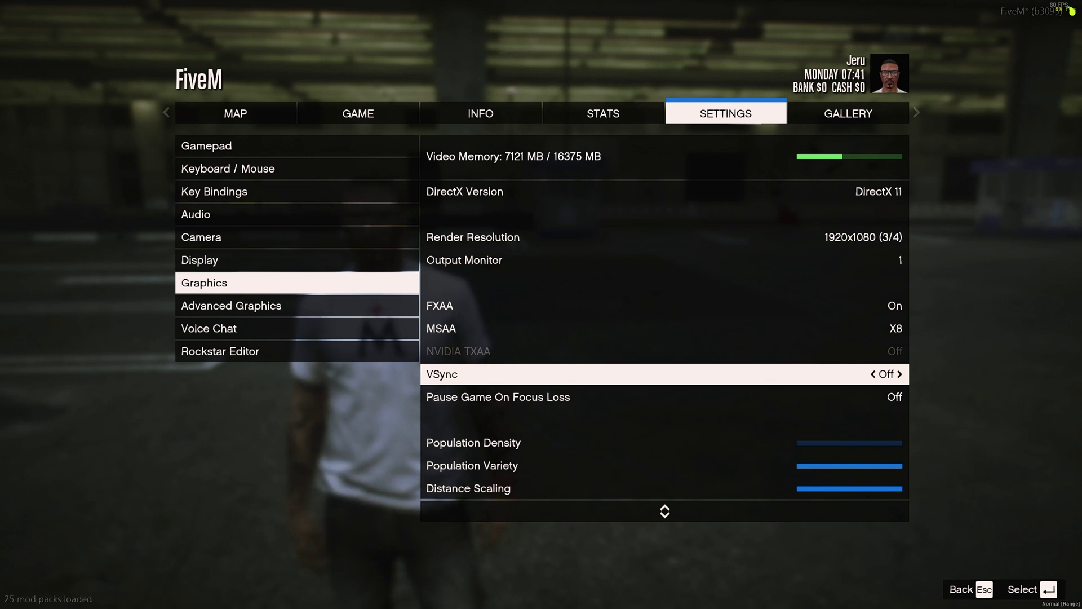
key("Up")
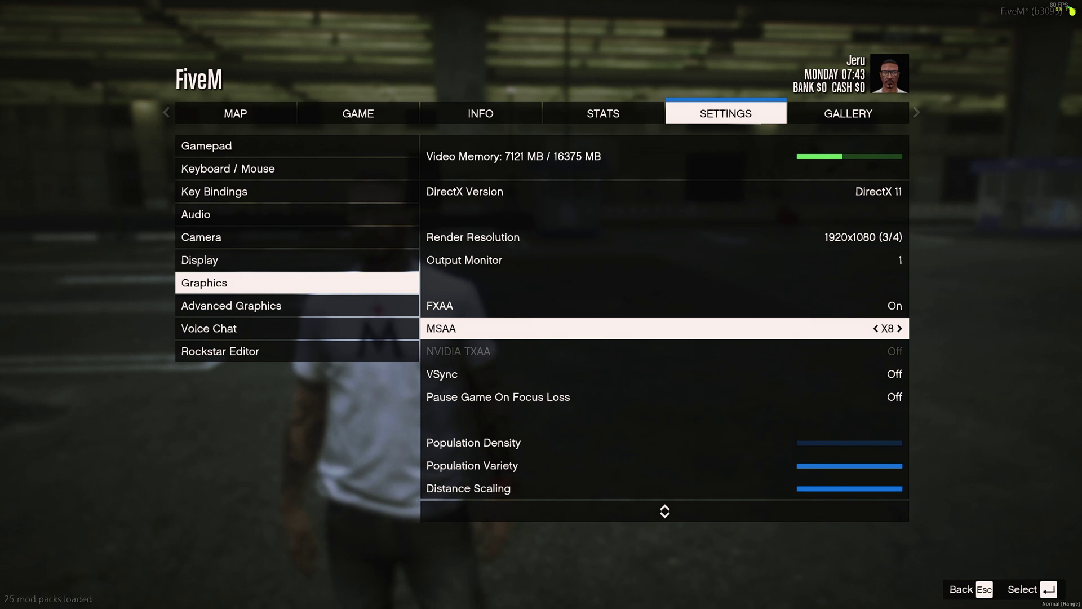
key("Down")
key("Down")
key("Down")
key("Down")
key("Down")
key("Down")
key("Down")
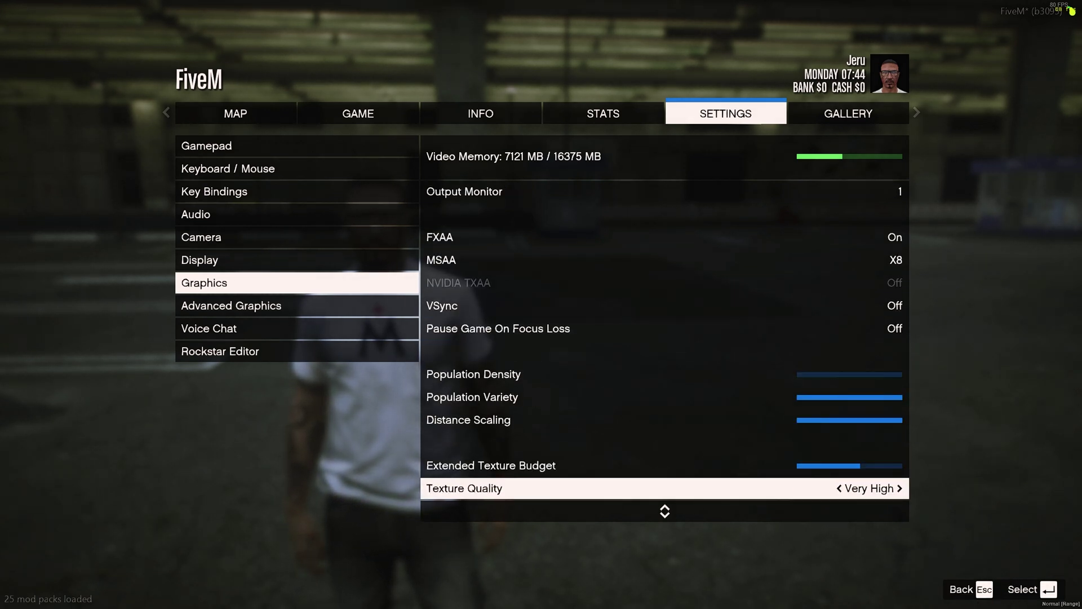
key("Down")
key("Up")
key("Up")
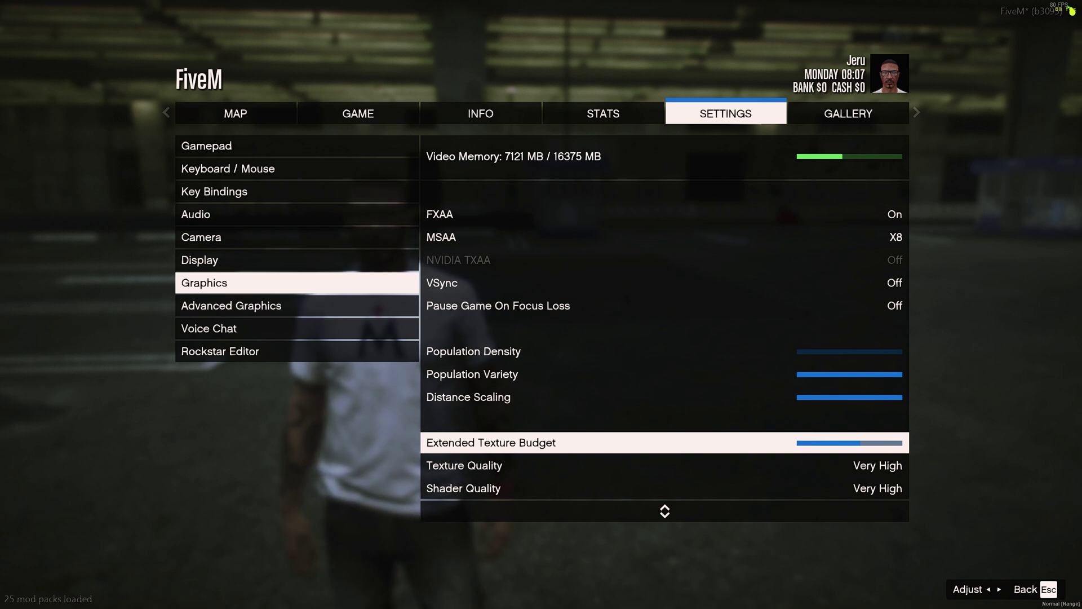
key("Down")
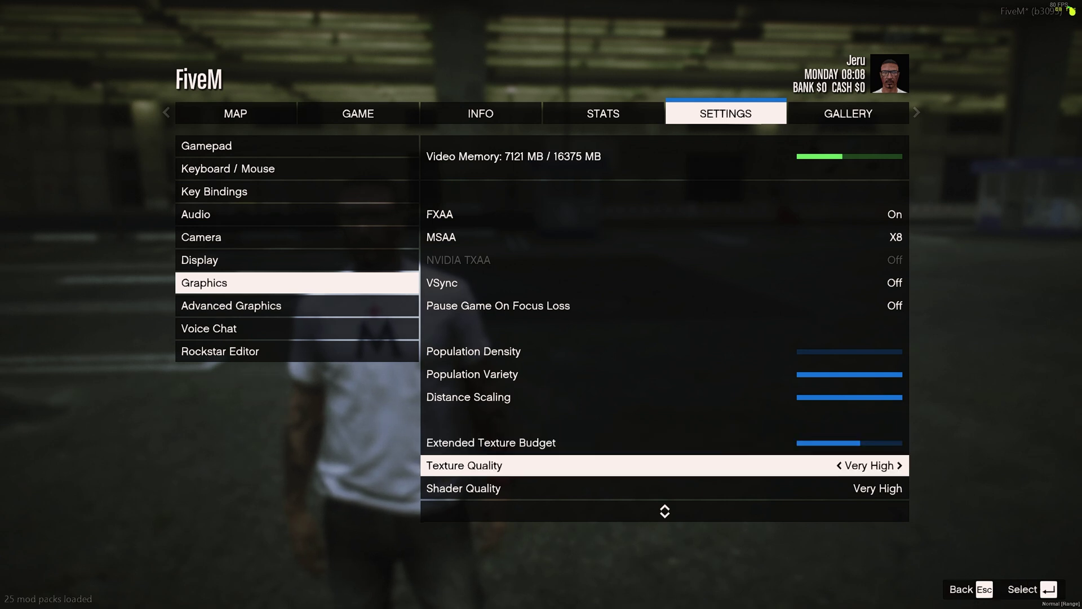
key("Down")
key("Down")
key("Down")
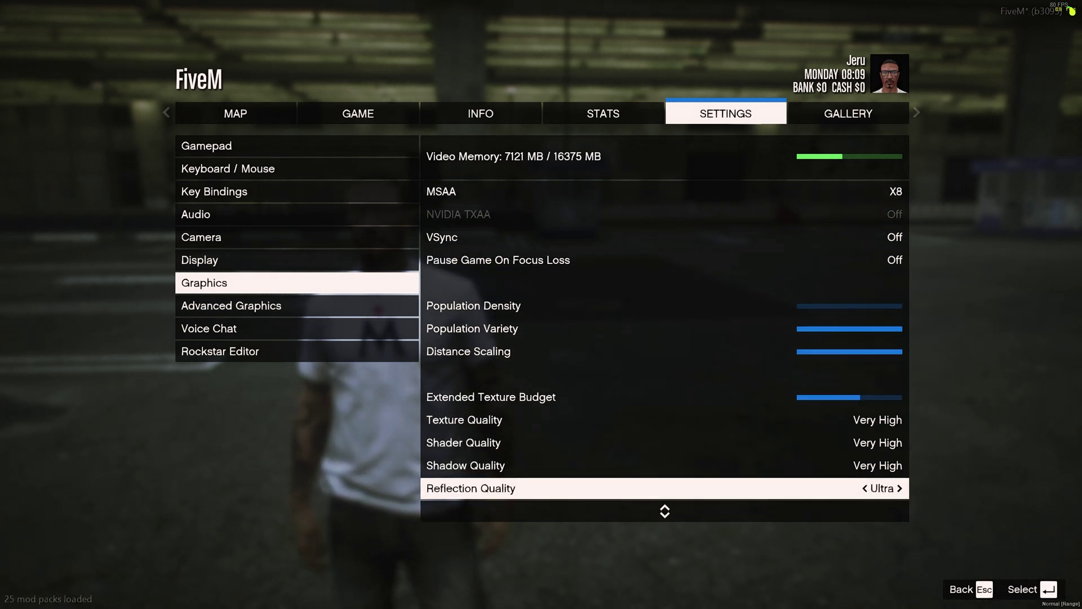
key("Down")
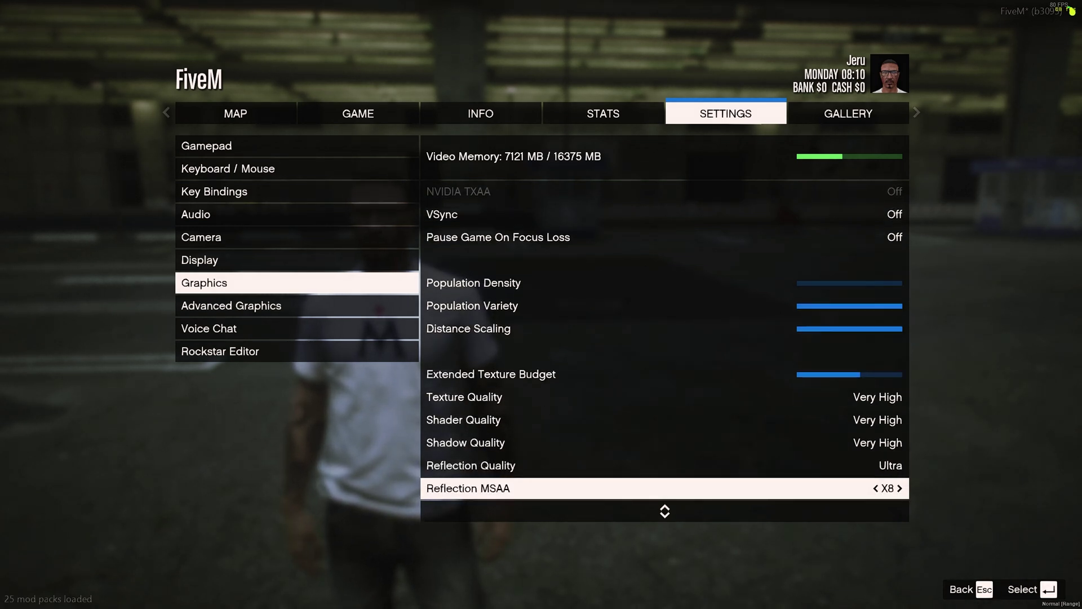
key("Up")
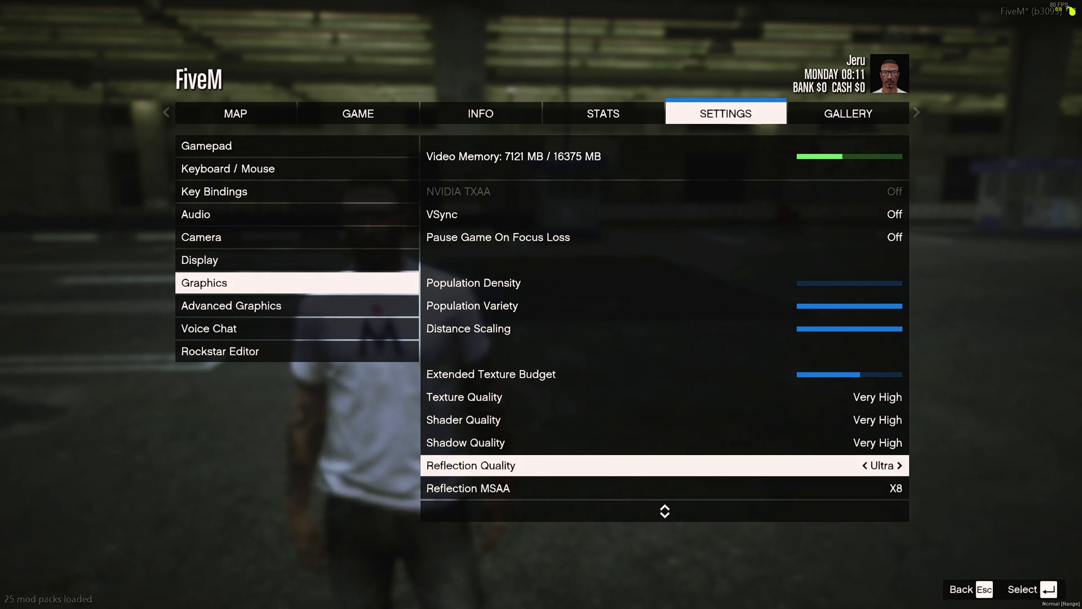
key("Up")
key("Up")
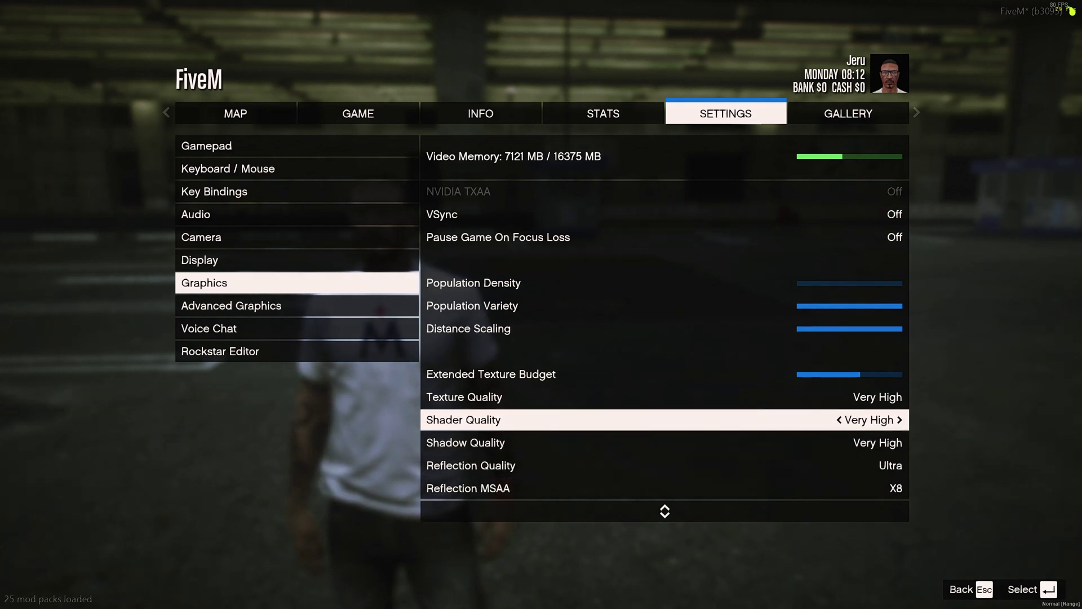
key("Down")
key("Up")
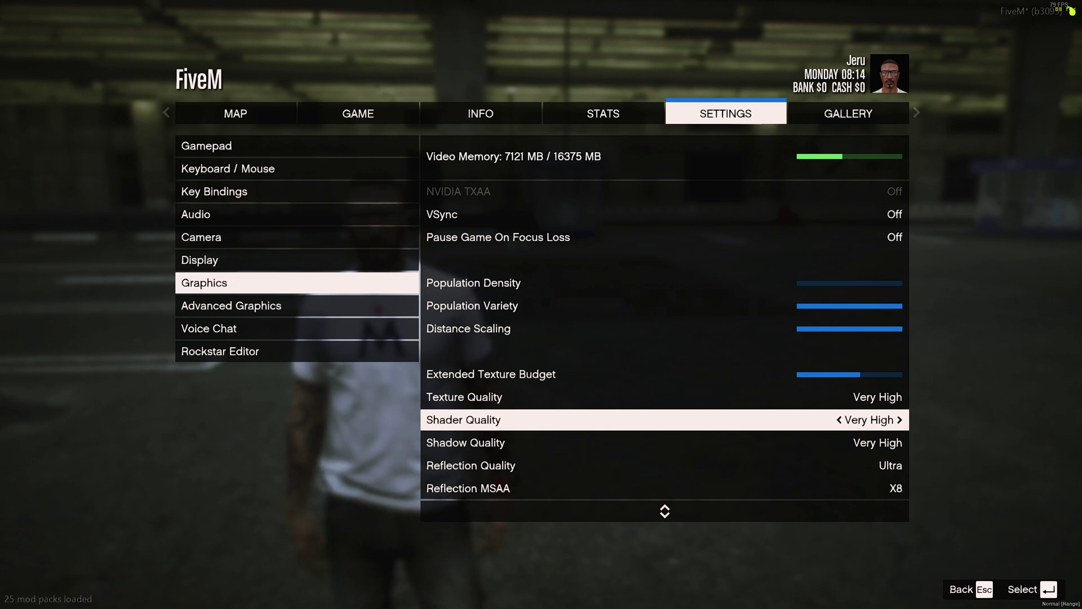
key("Down")
key("Down")
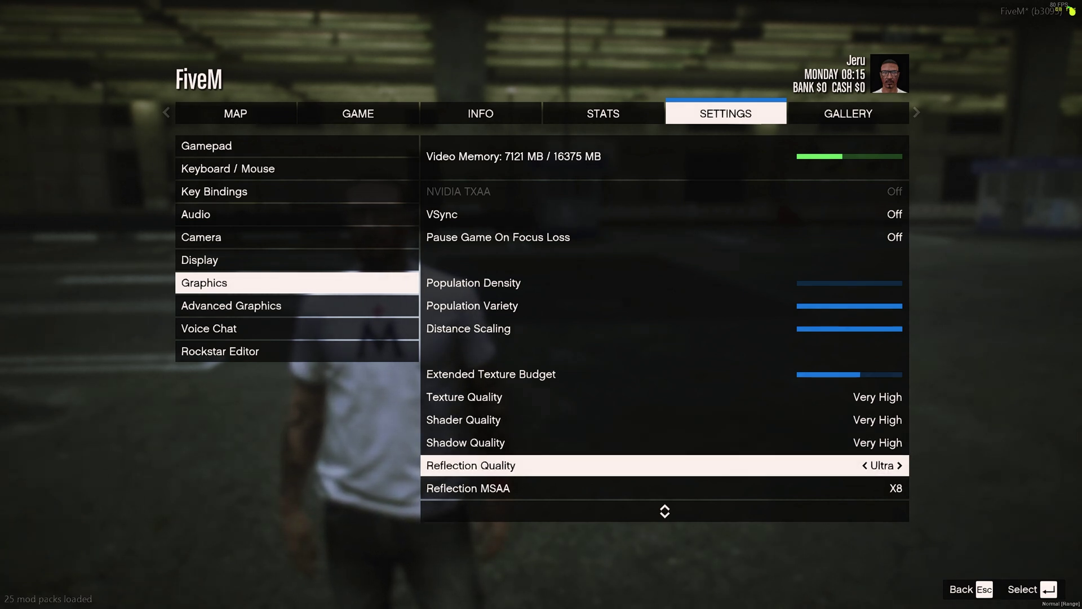
key("Down")
key("Down")
key("Down")
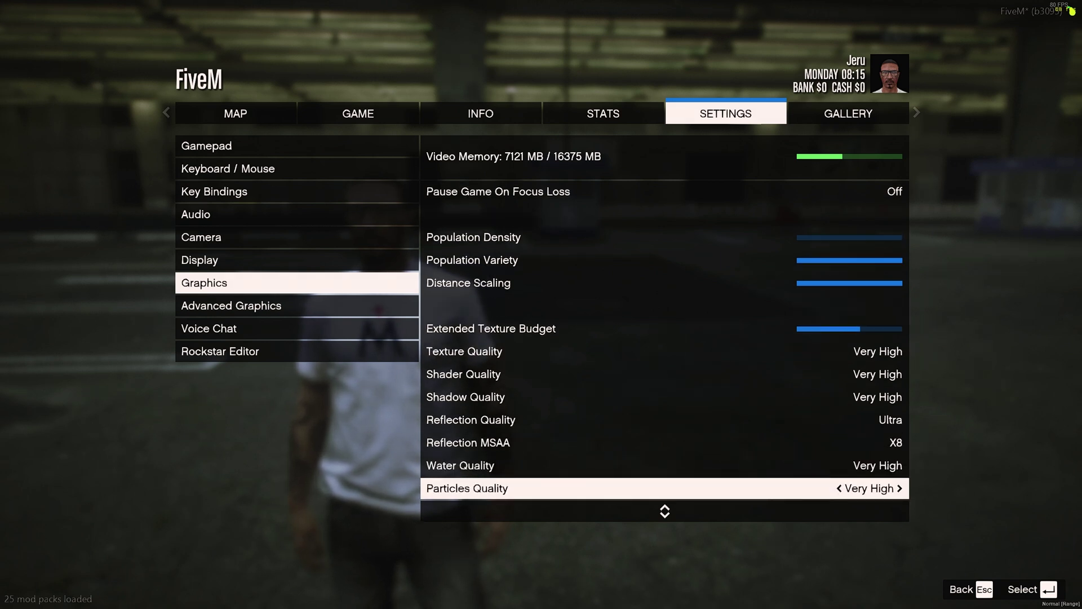
key("Up")
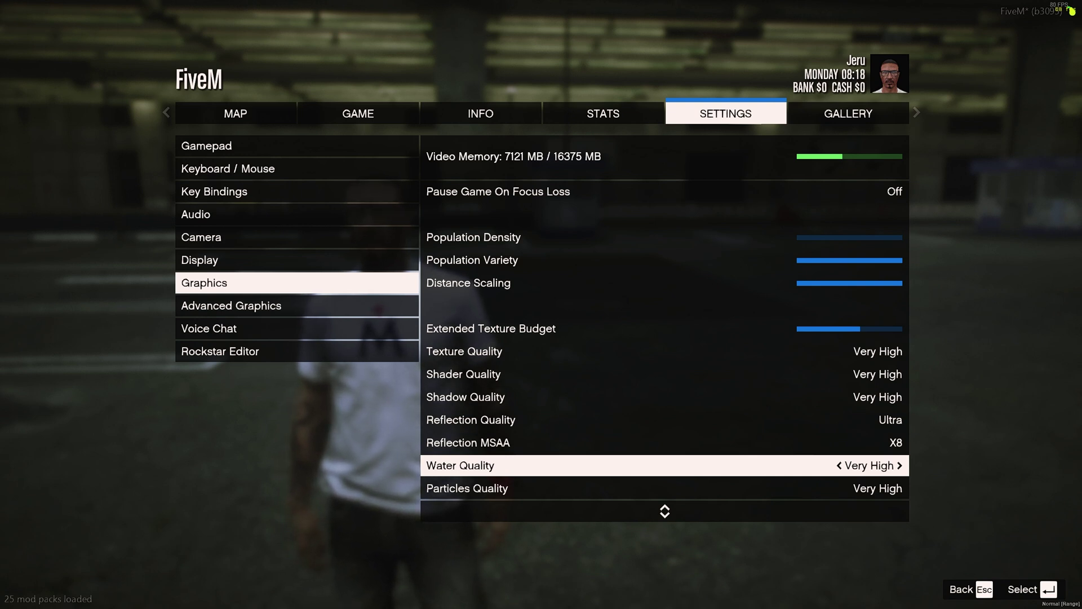
key("Down")
key("Down")
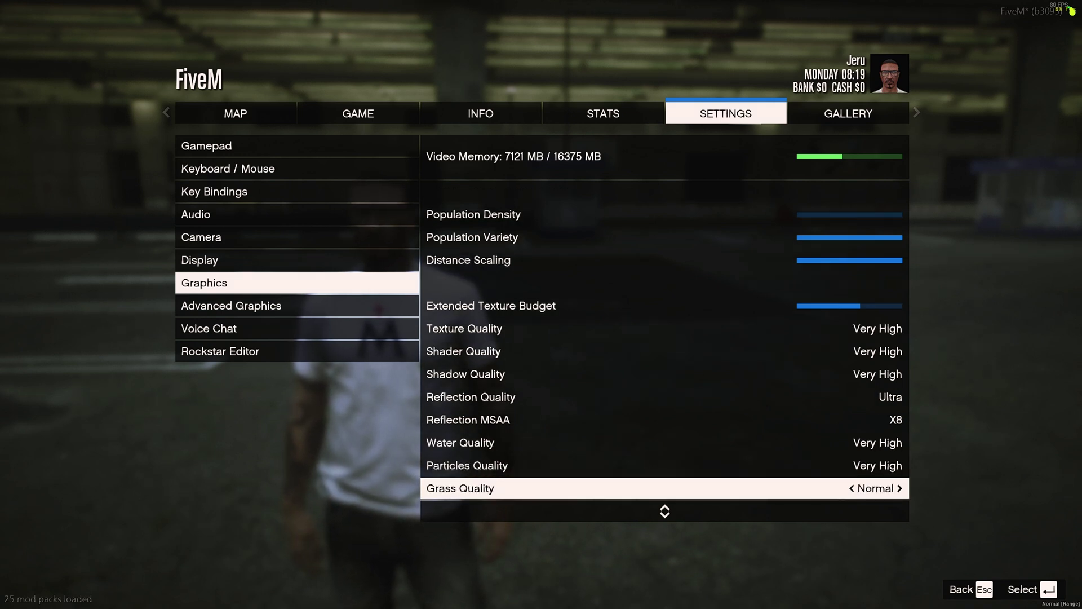
key("Right")
key("Left")
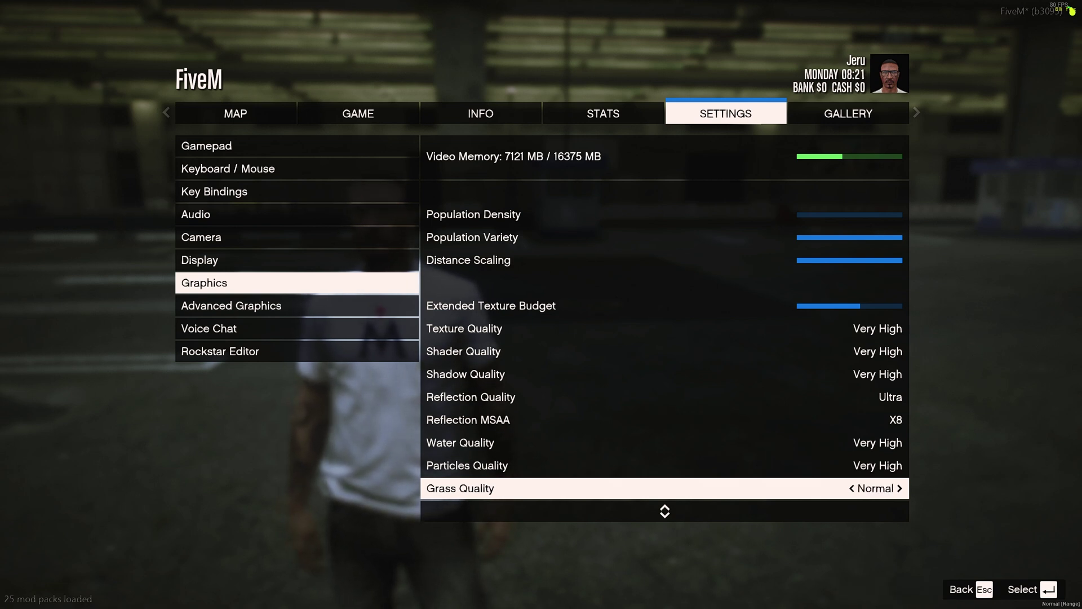
key("Down")
key("Up")
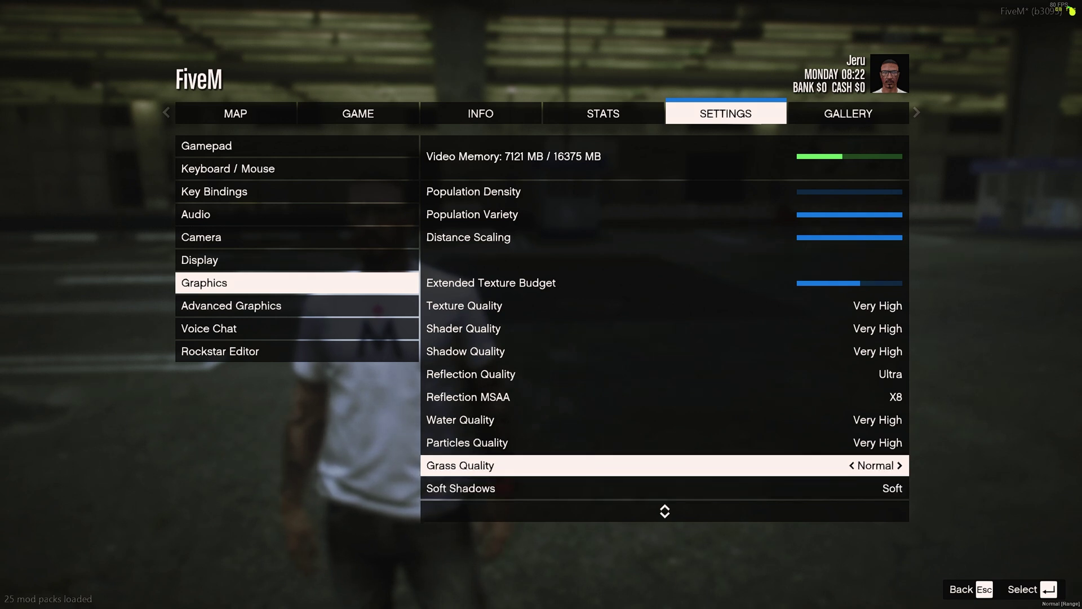
key("Right")
key("Left")
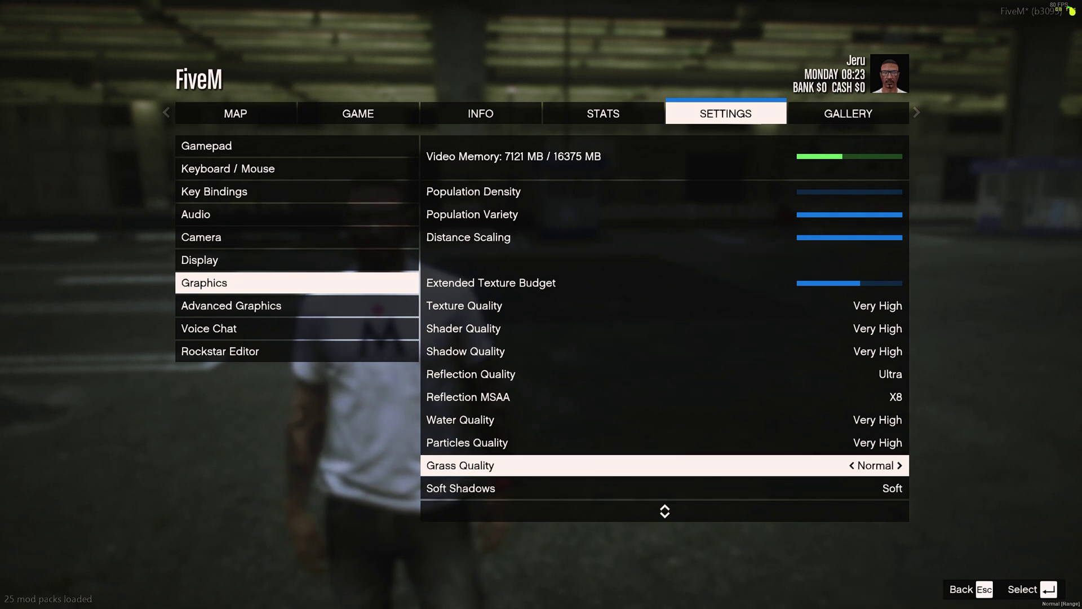
key("Down")
key("Down")
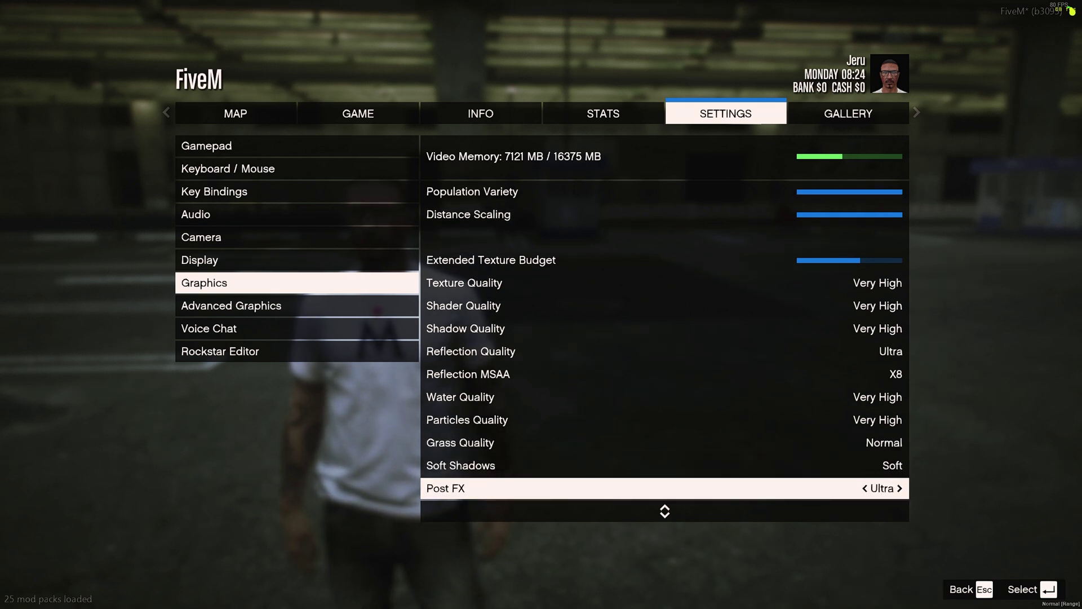
key("Up")
key("Up")
key("Up")
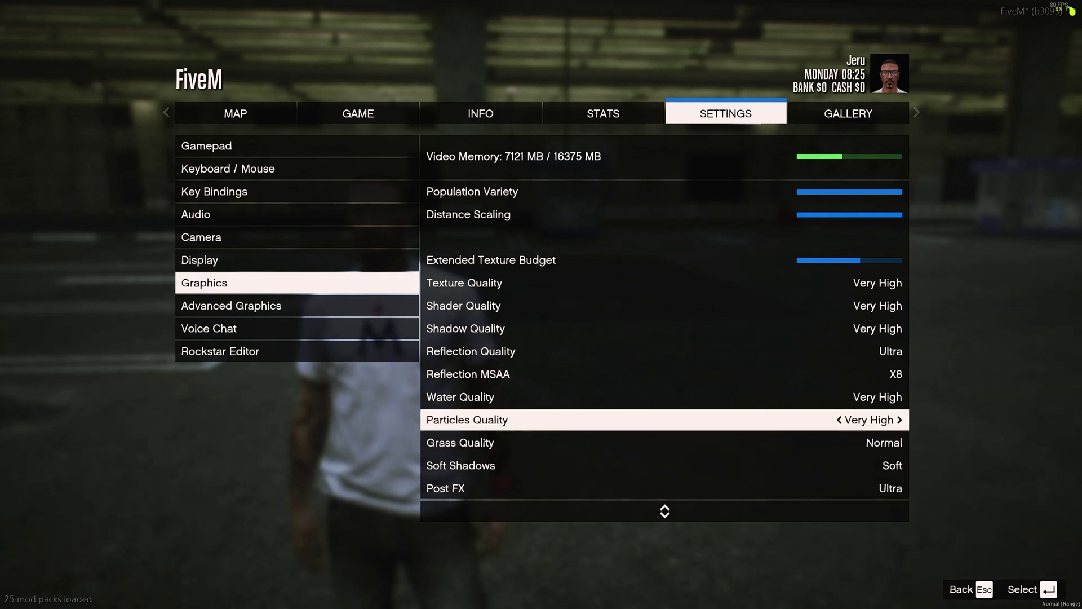
key("Down")
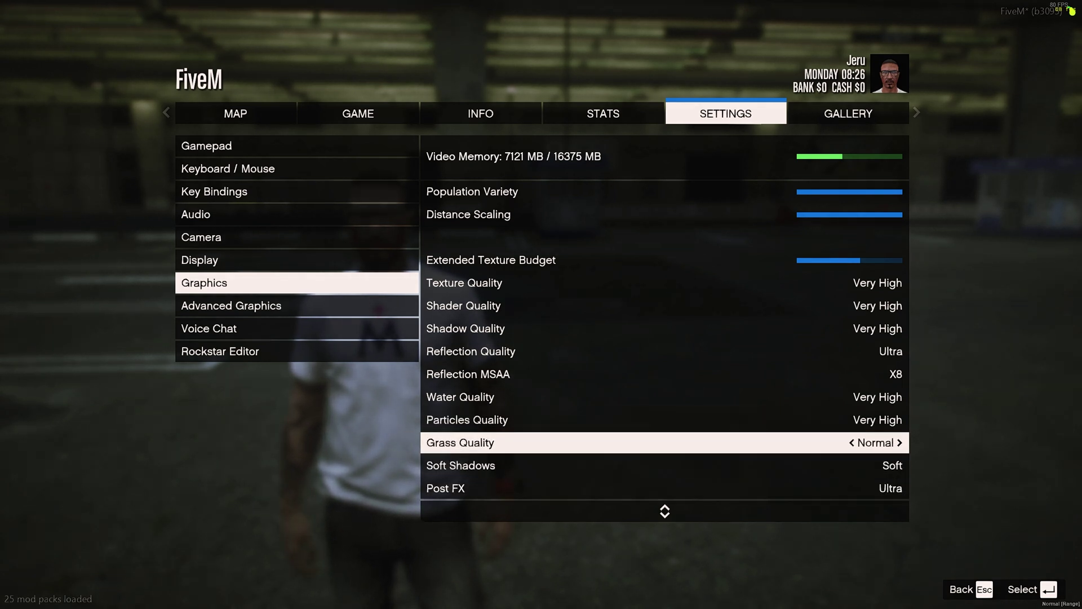
key("Escape")
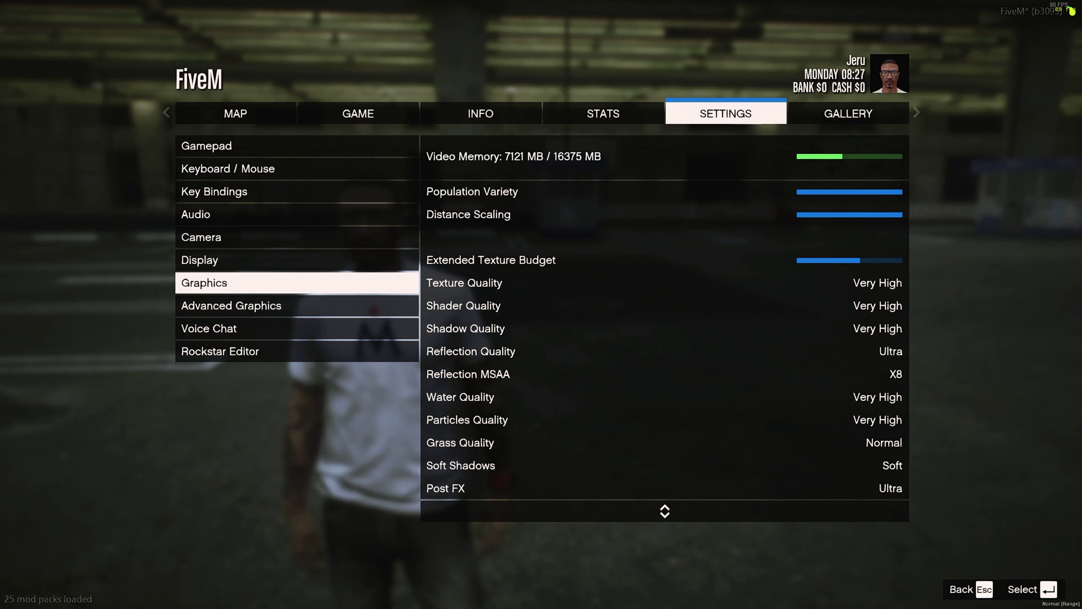
key("Return")
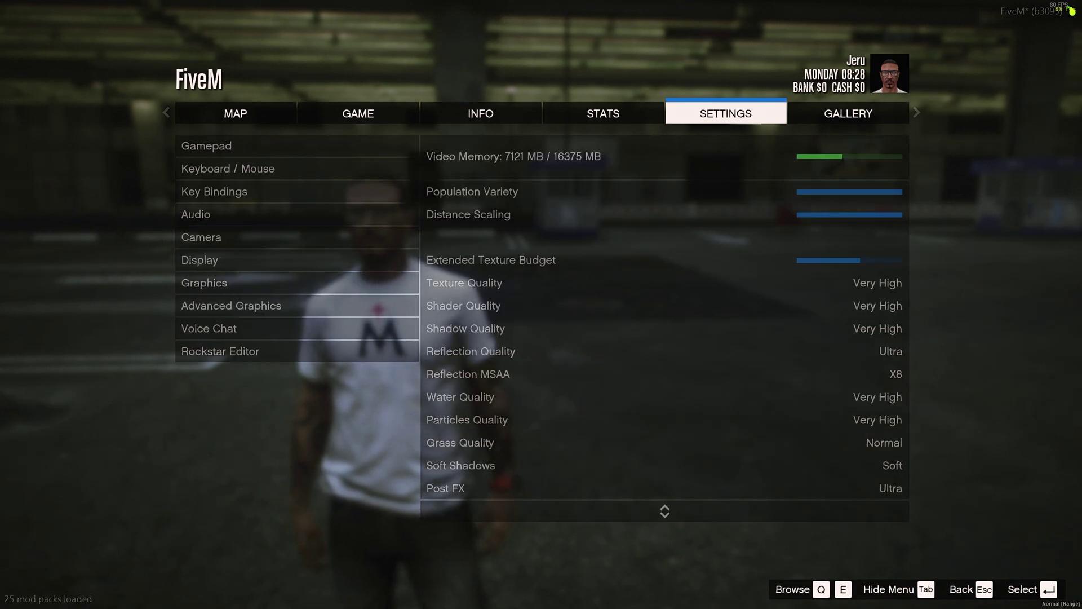
key("Escape")
key("Down")
key("Return")
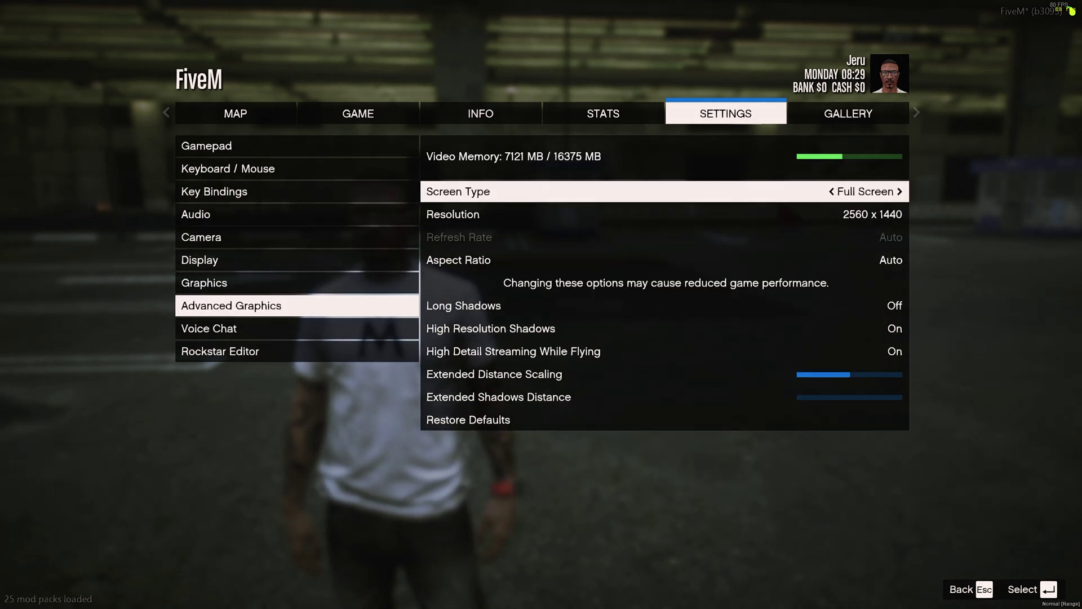
key("Down")
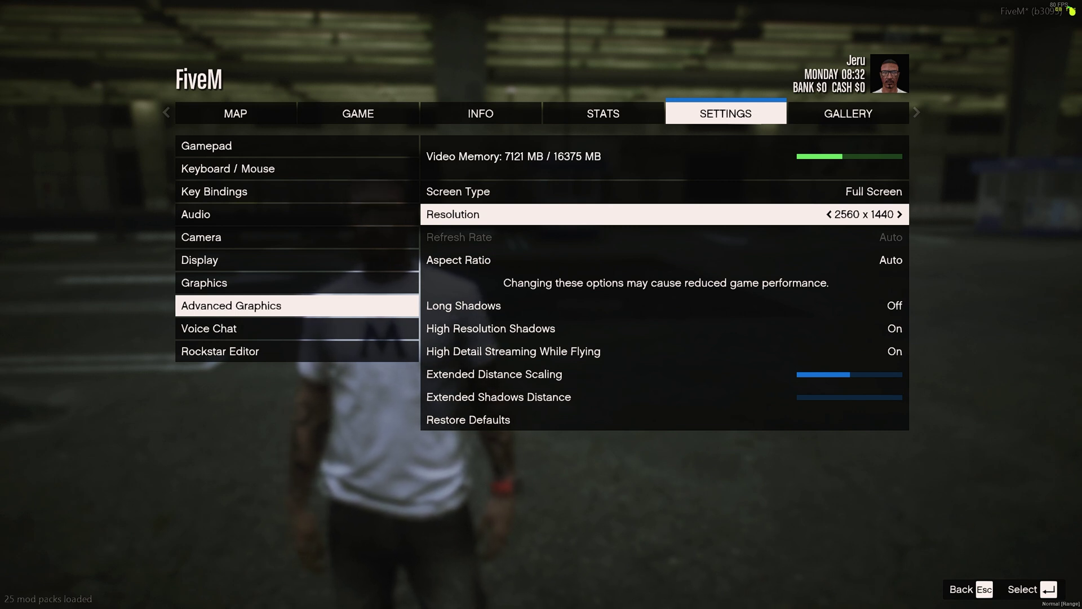
key("Down")
key("Down")
key("Down")
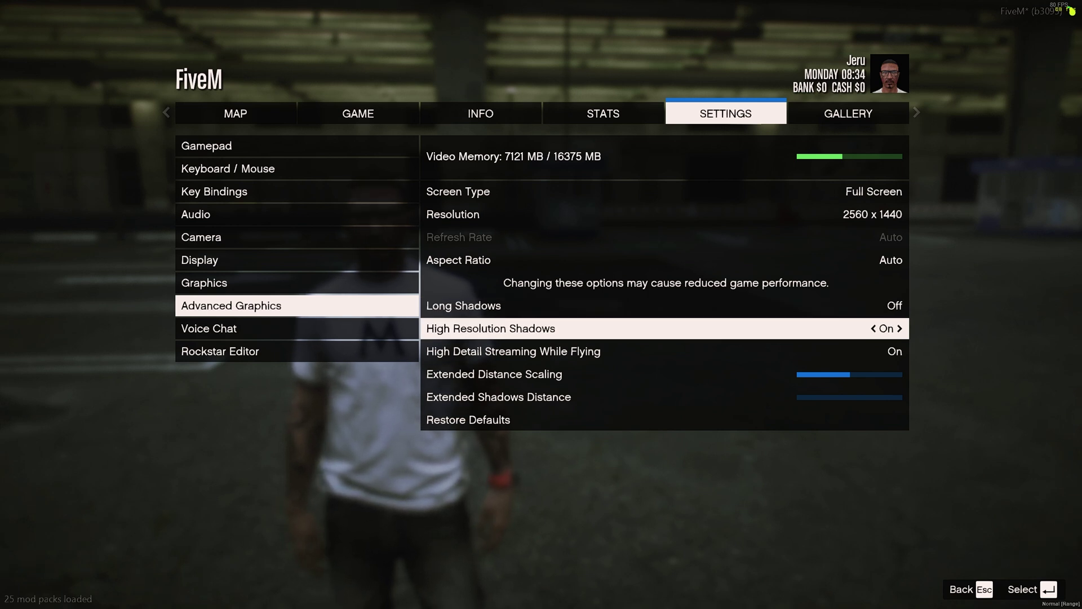
key("Up")
key("Right")
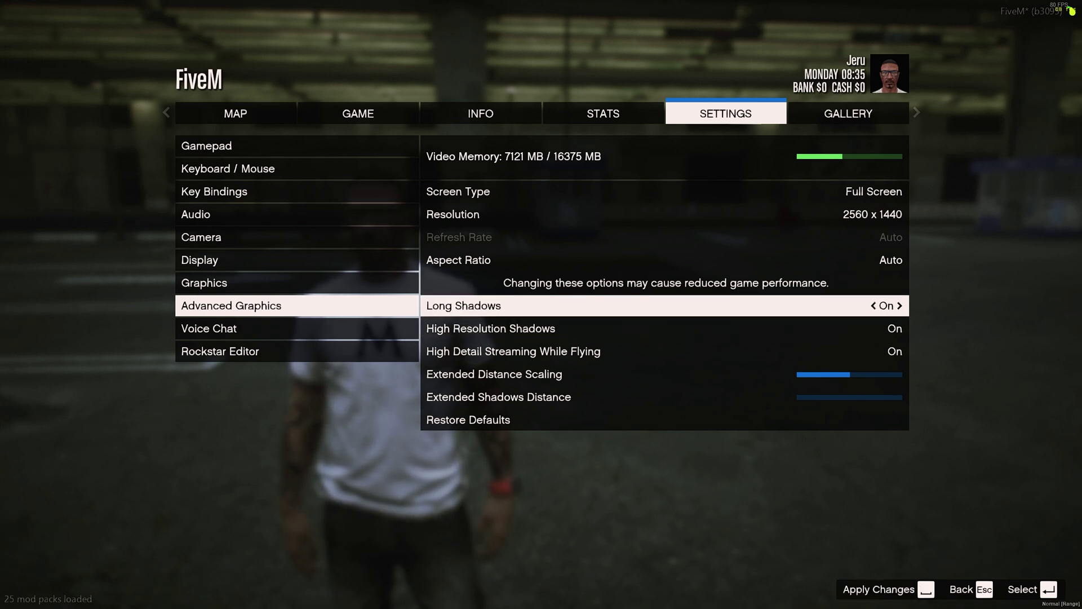
key("Left")
key("Right")
key("Left")
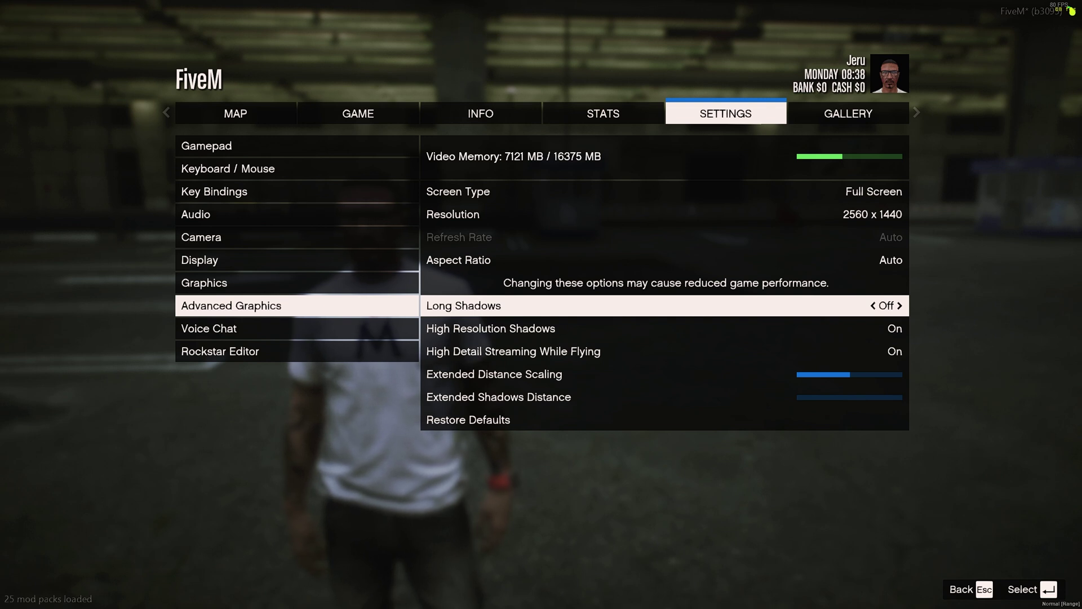
key("Down")
key("Down")
key("Down")
key("Down")
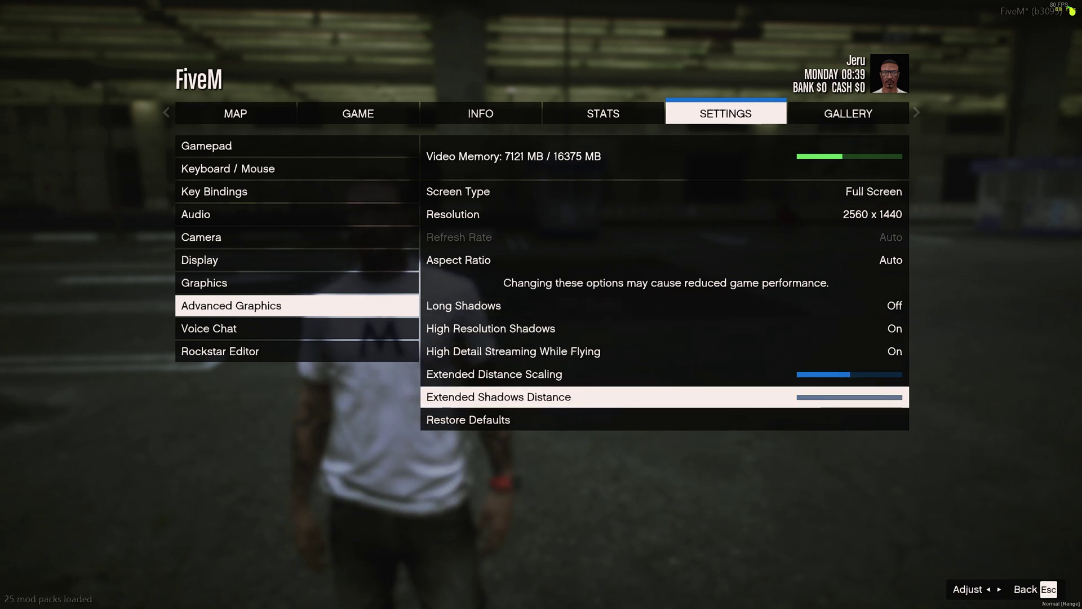
key("Right")
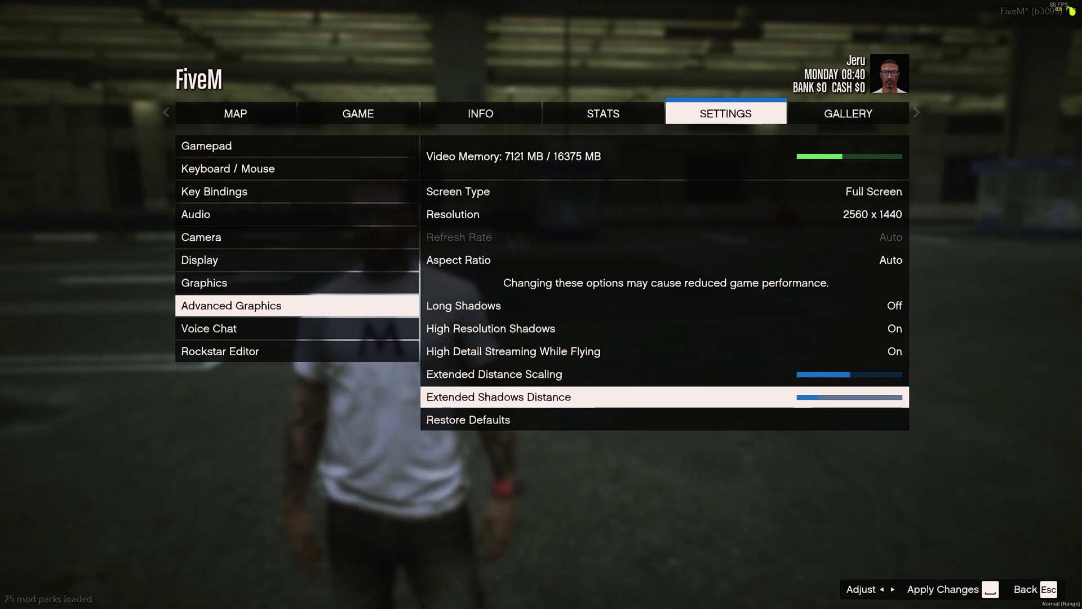
key("Left")
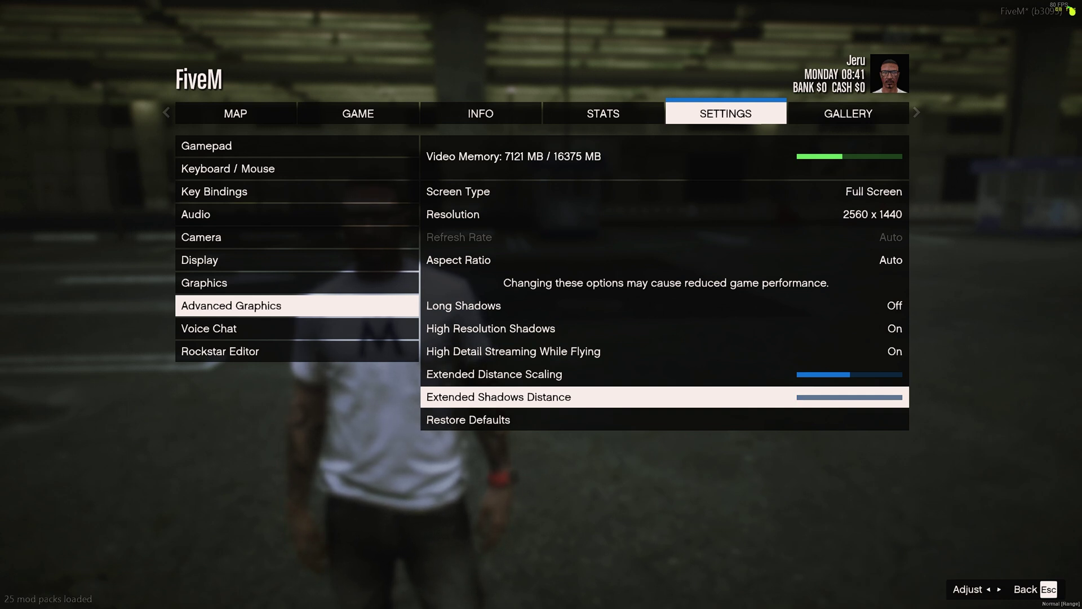
key("Up")
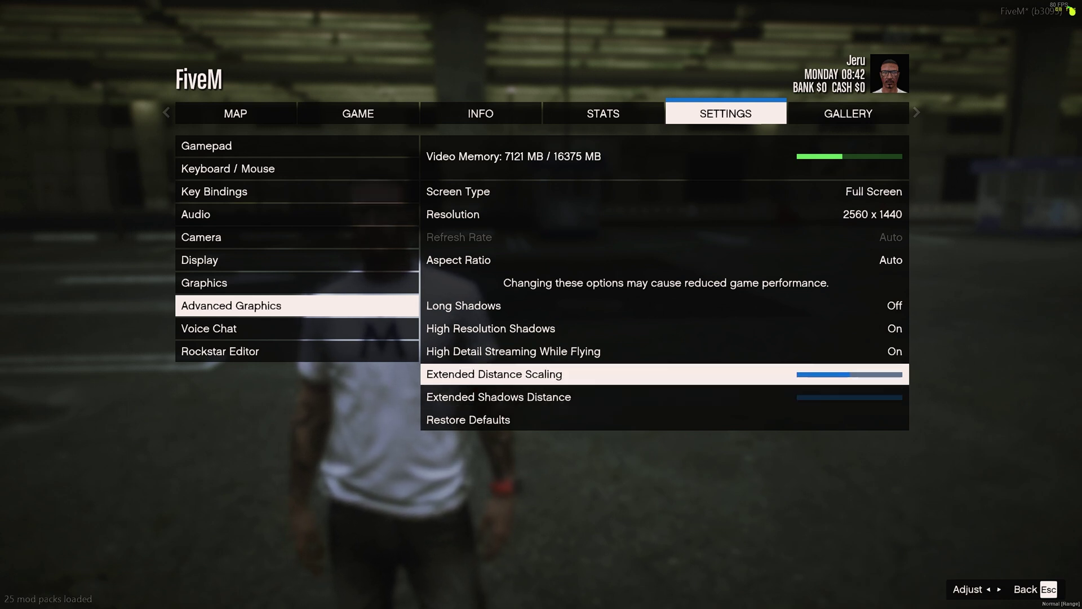
key("Up")
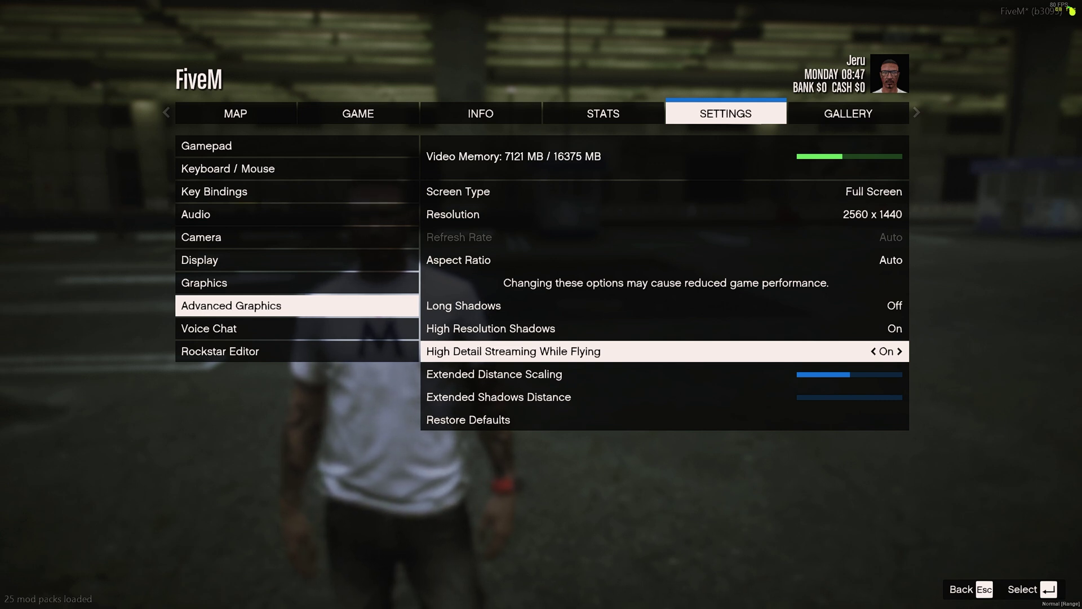
key("Left")
key("Right")
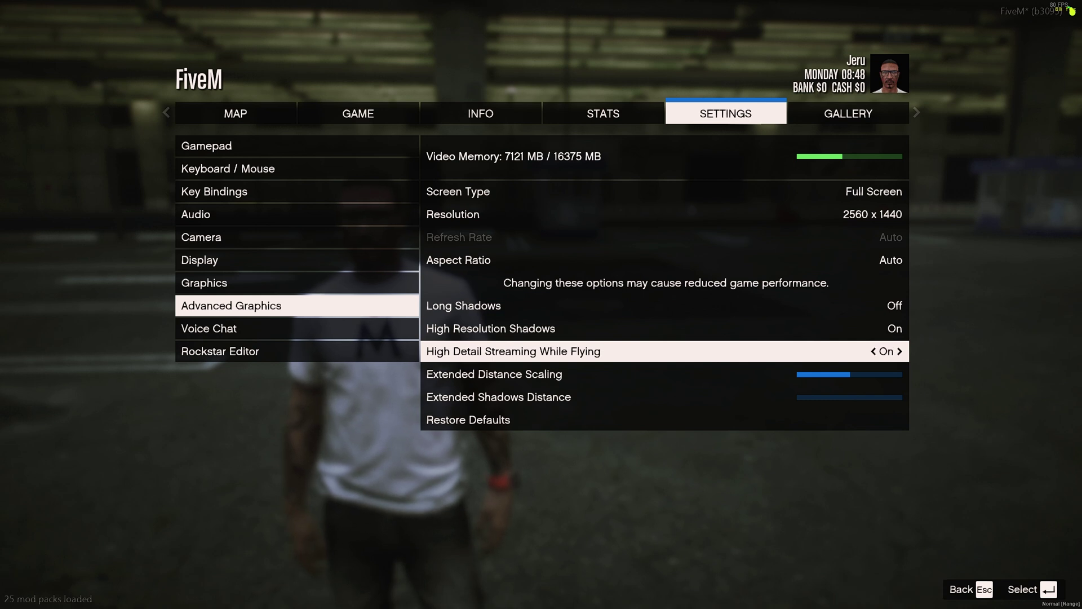
key("Up")
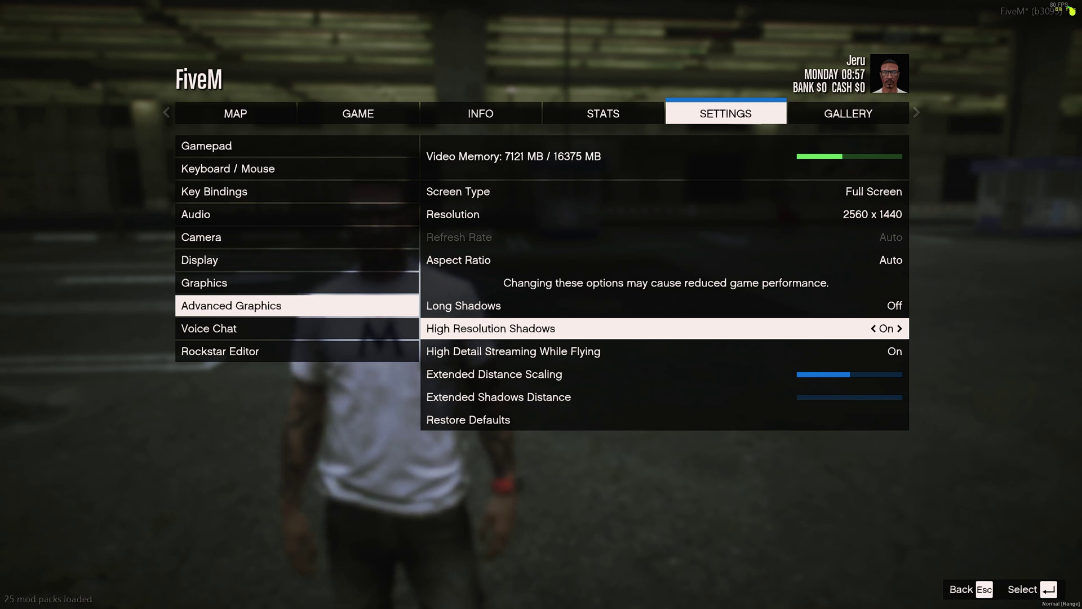
key("super")
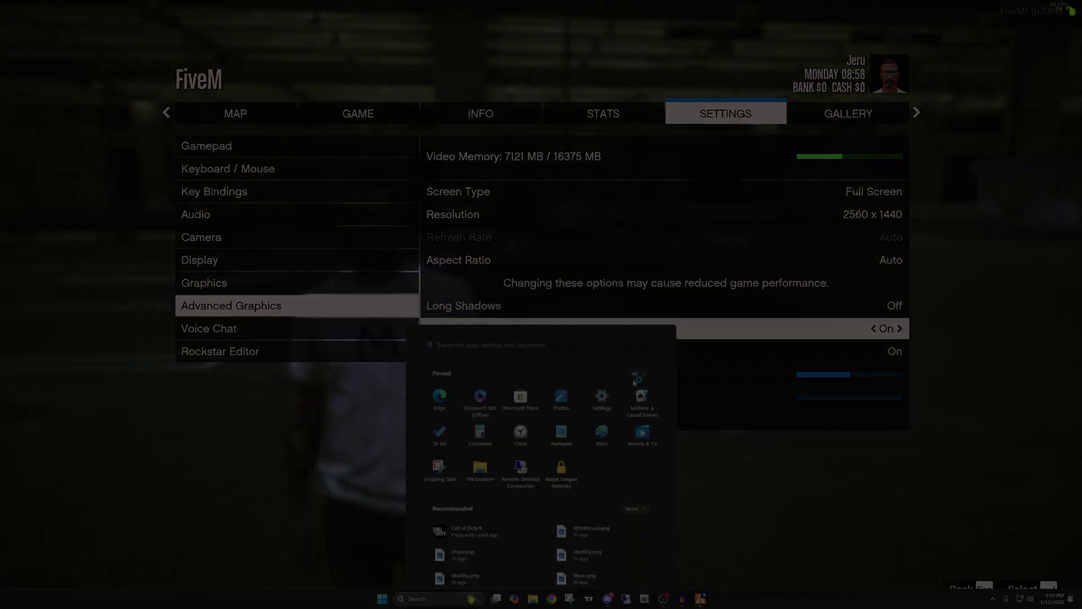
Switch from the game to the browser's Midwest Frontier Roleplay server page.
key("super")
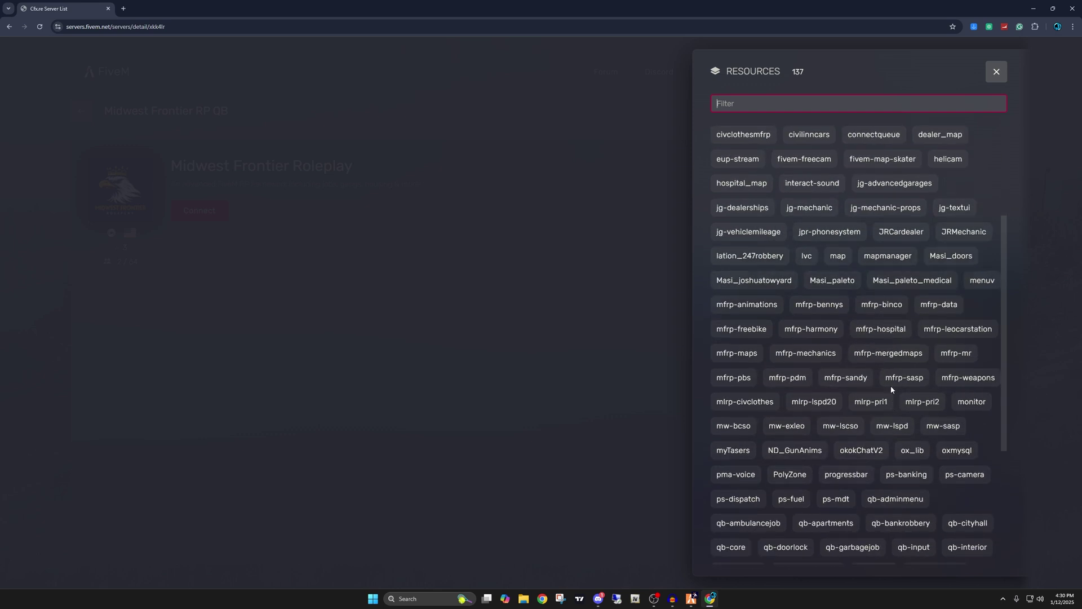
type("civ")
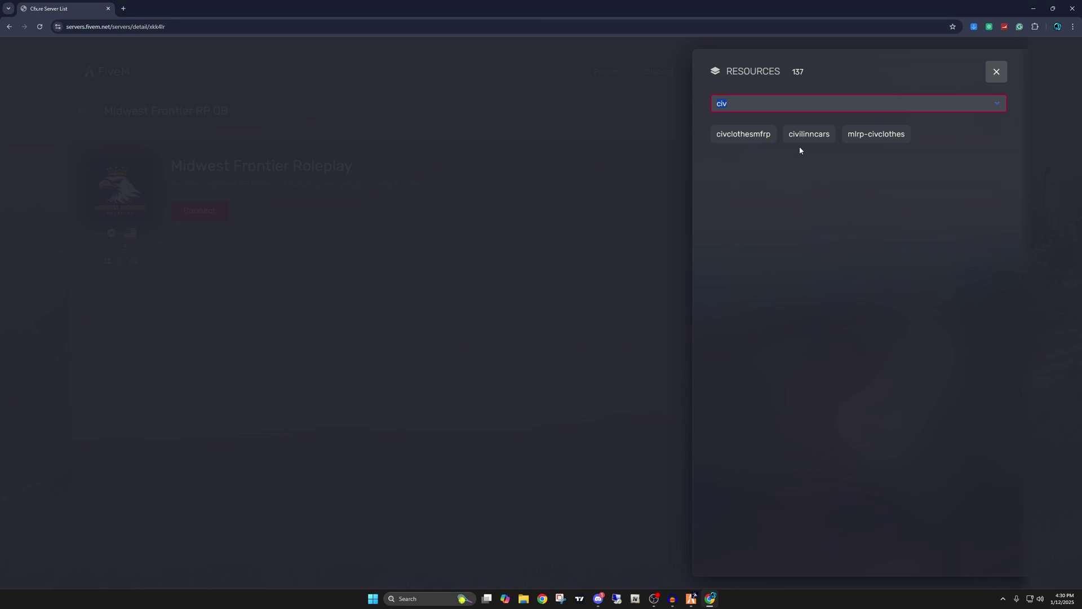
key("BackSpace")
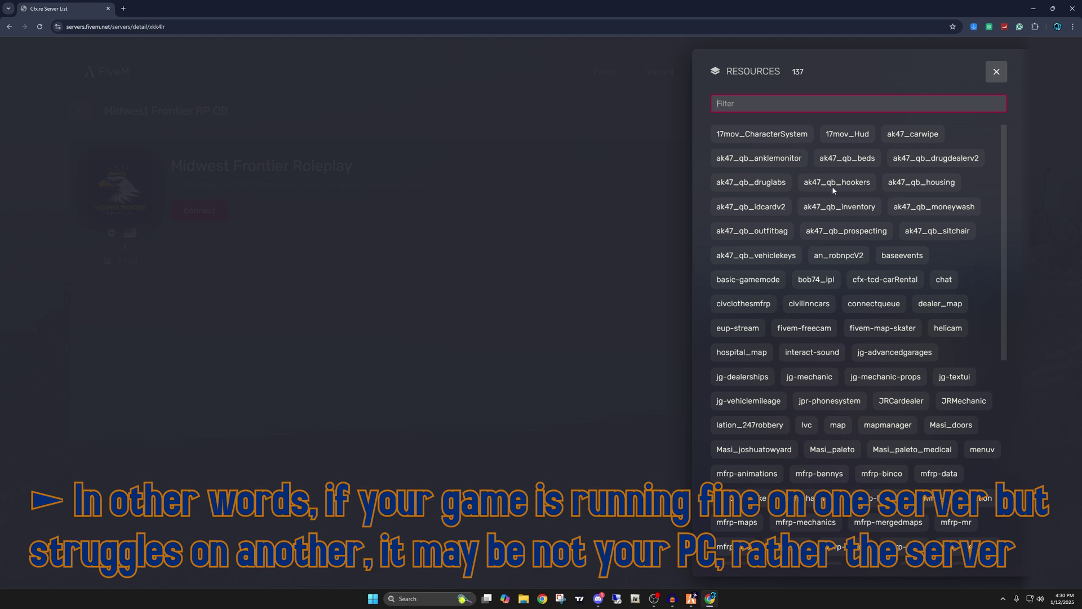
scroll(836, 253, "down", 3)
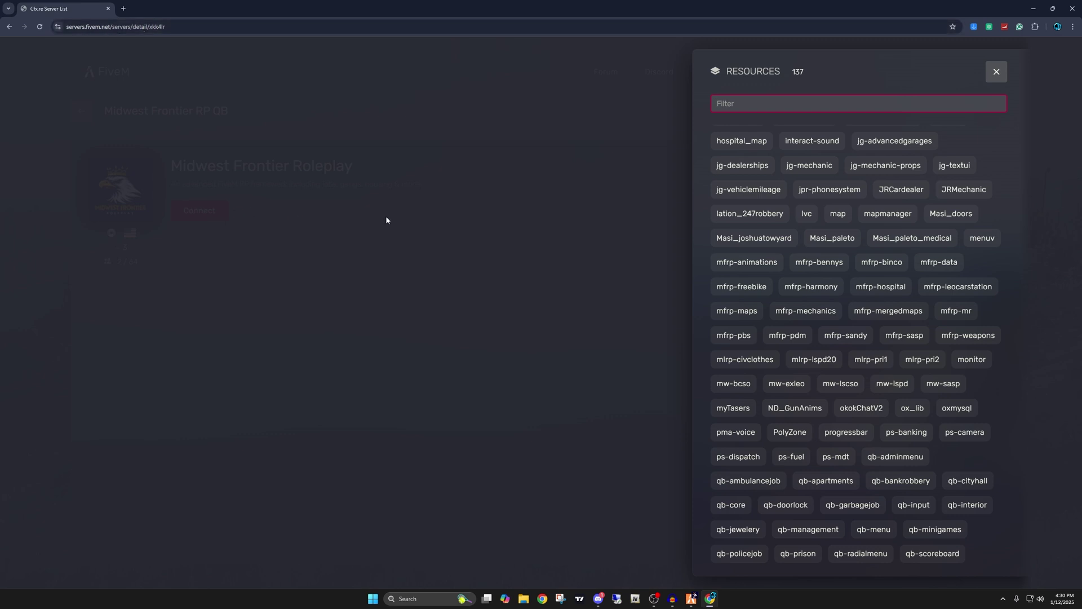
scroll(893, 273, "down", 3)
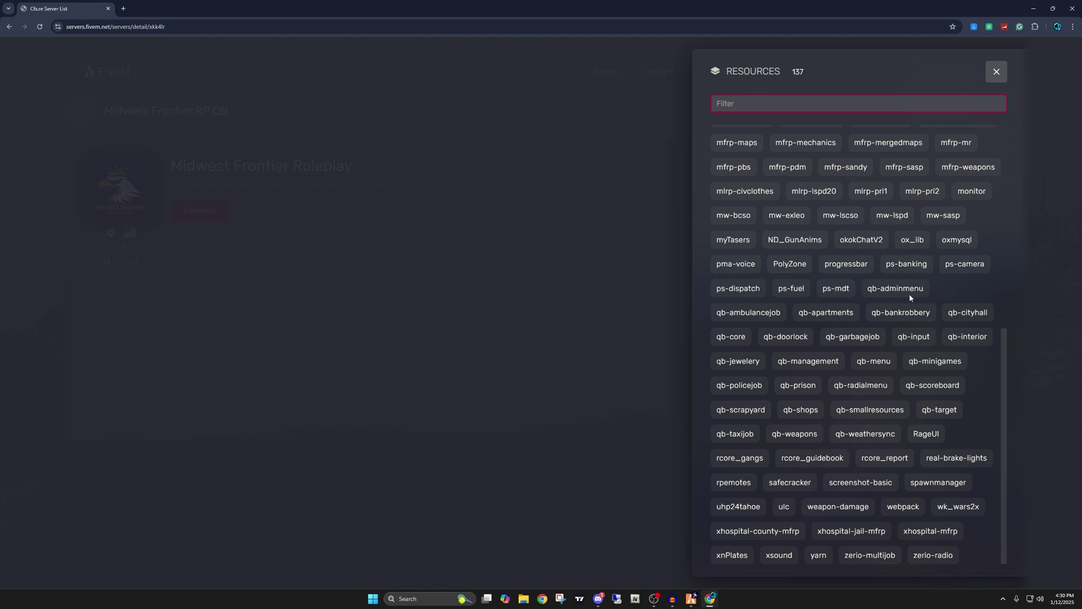
scroll(880, 368, "up", 3)
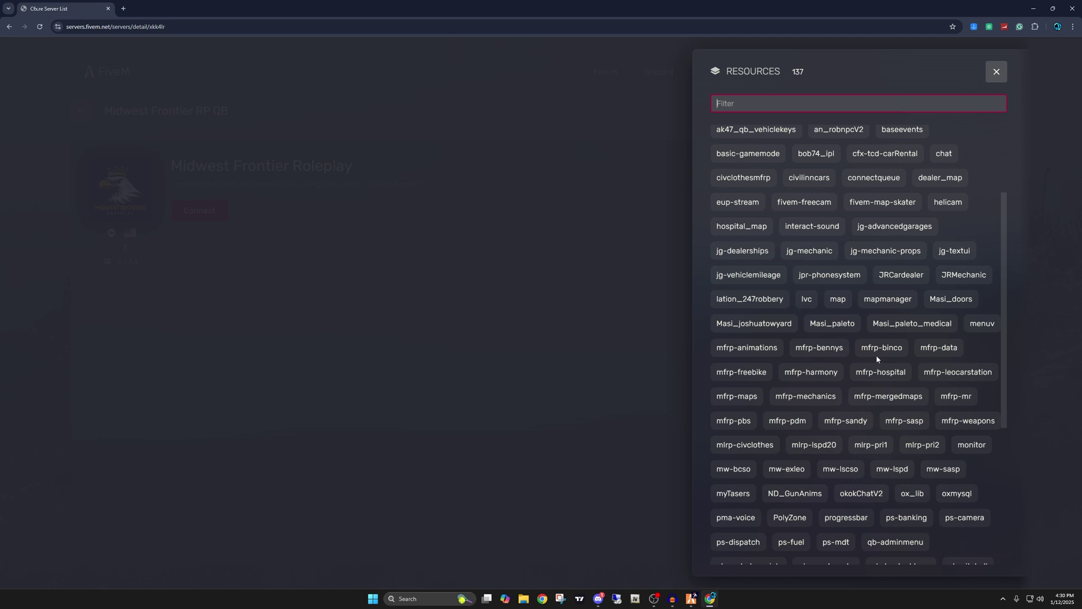
scroll(877, 355, "down", 1)
scroll(877, 355, "down", 1)
scroll(877, 355, "down", 1)
scroll(876, 356, "down", 1)
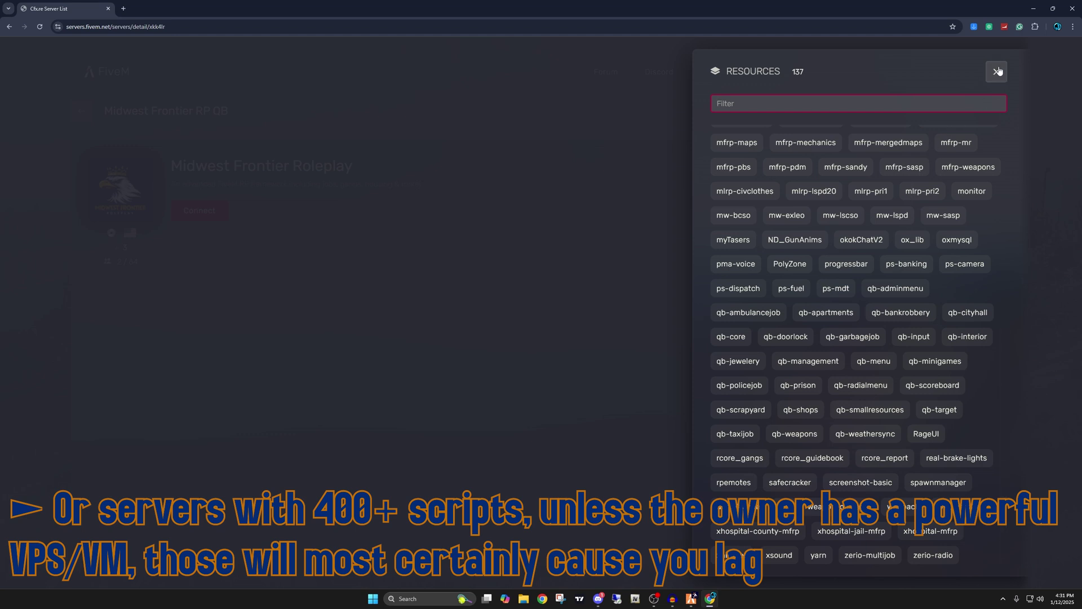
scroll(931, 333, "up", 1)
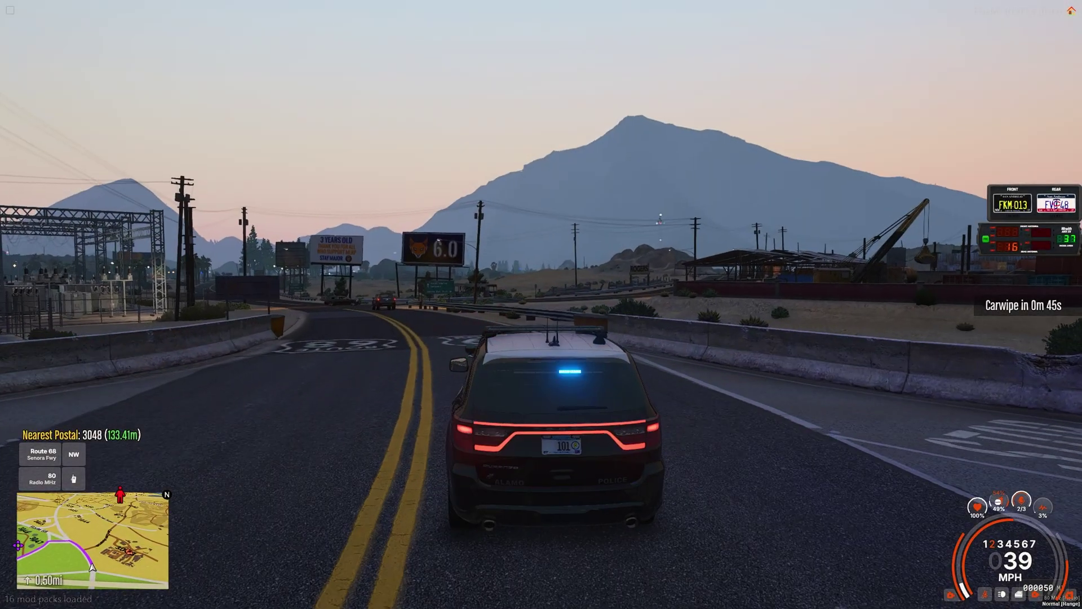
Drive the police SUV down the highway's left fork and past the prison gate booth.
key("w")
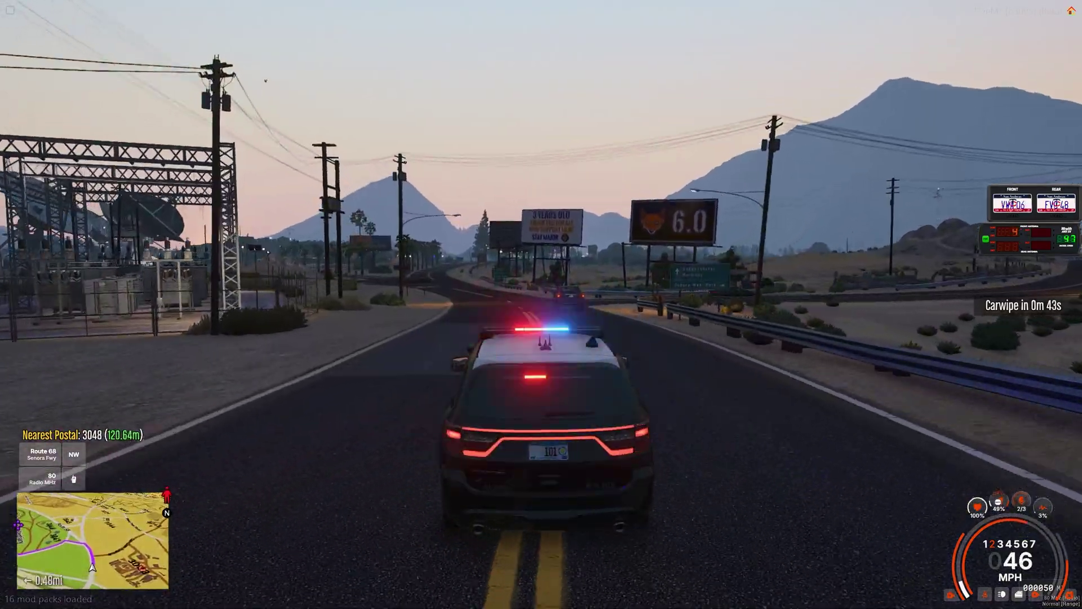
key("q")
key("a")
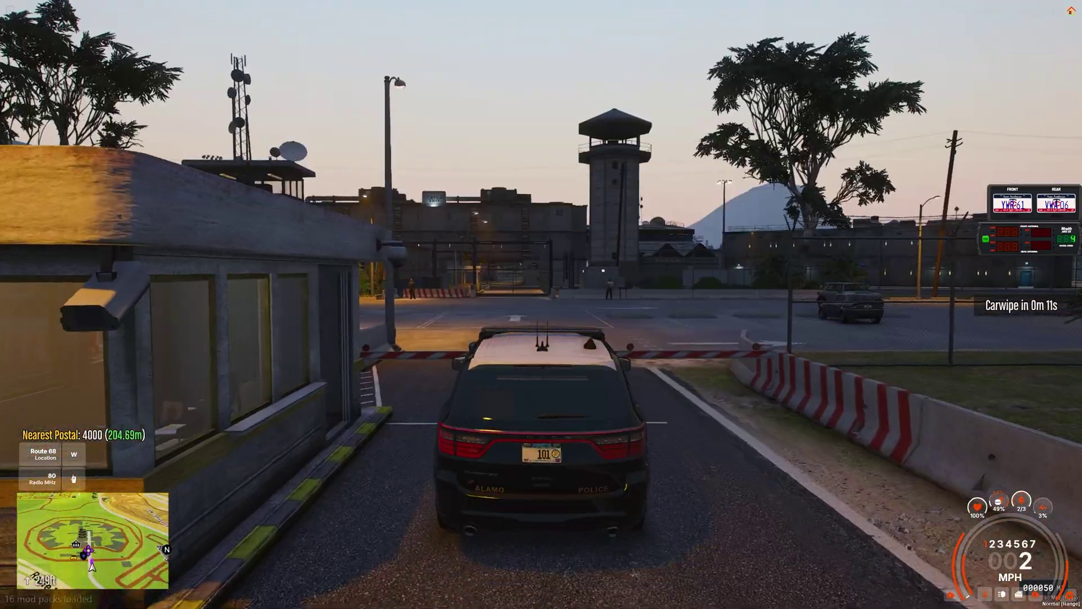
key("c")
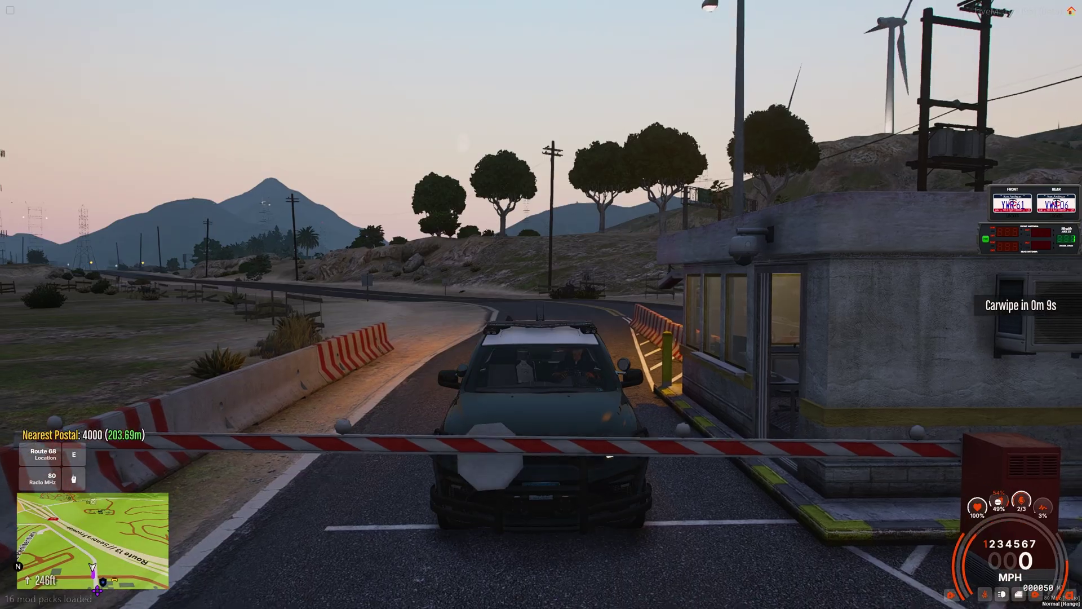
key("w")
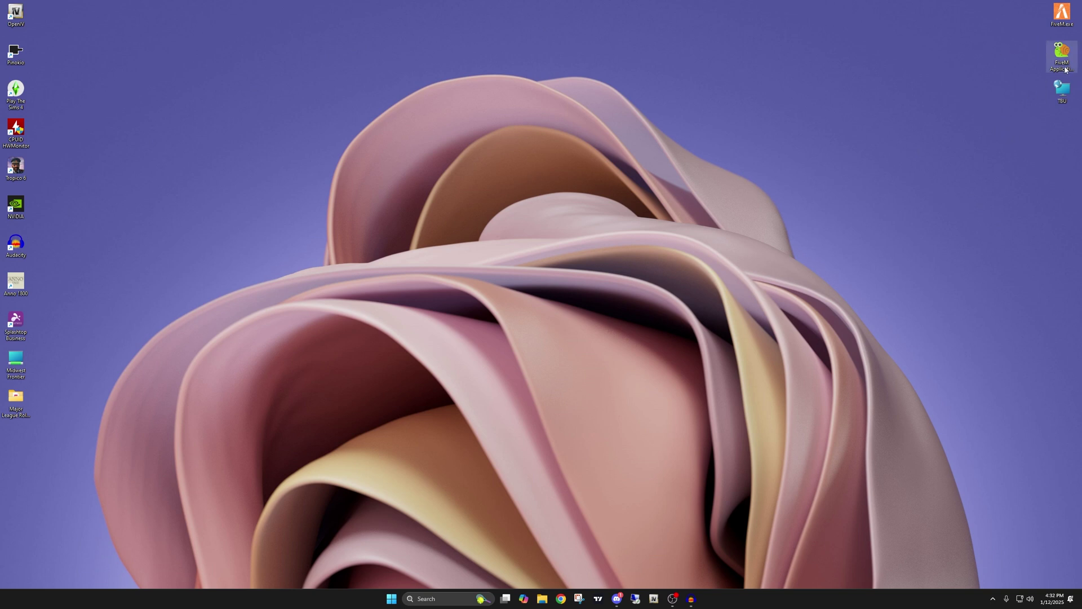
Open FiveM Application Data > data from the desktop shortcut and select all five cache subfolders.
right_click(1054, 65)
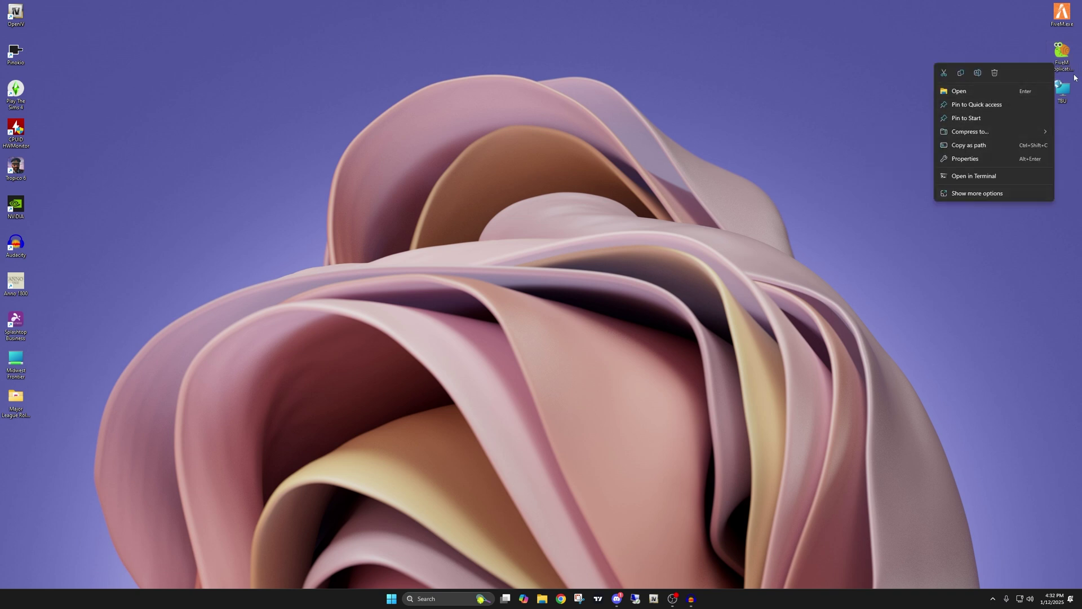
left_click(1064, 57)
right_click(1065, 56)
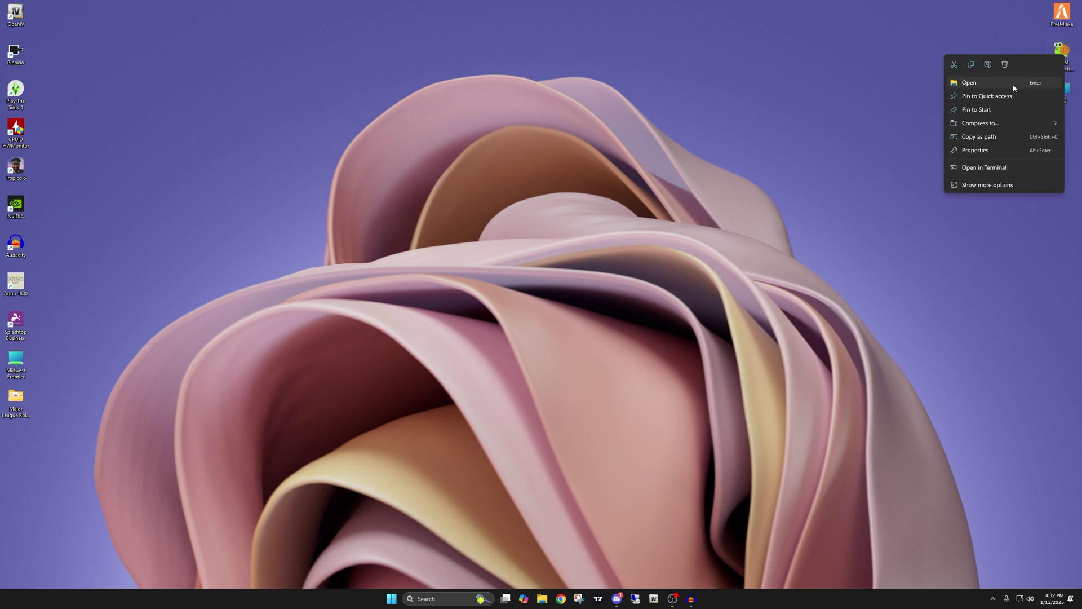
left_click(1051, 67)
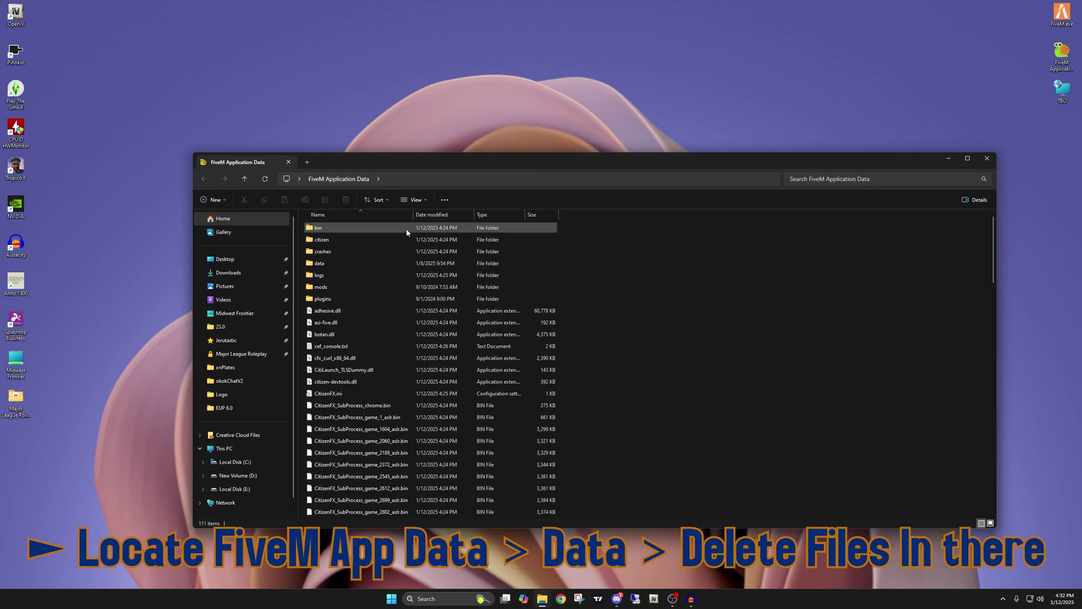
left_click(366, 263)
double_click(365, 263)
key("ctrl+a")
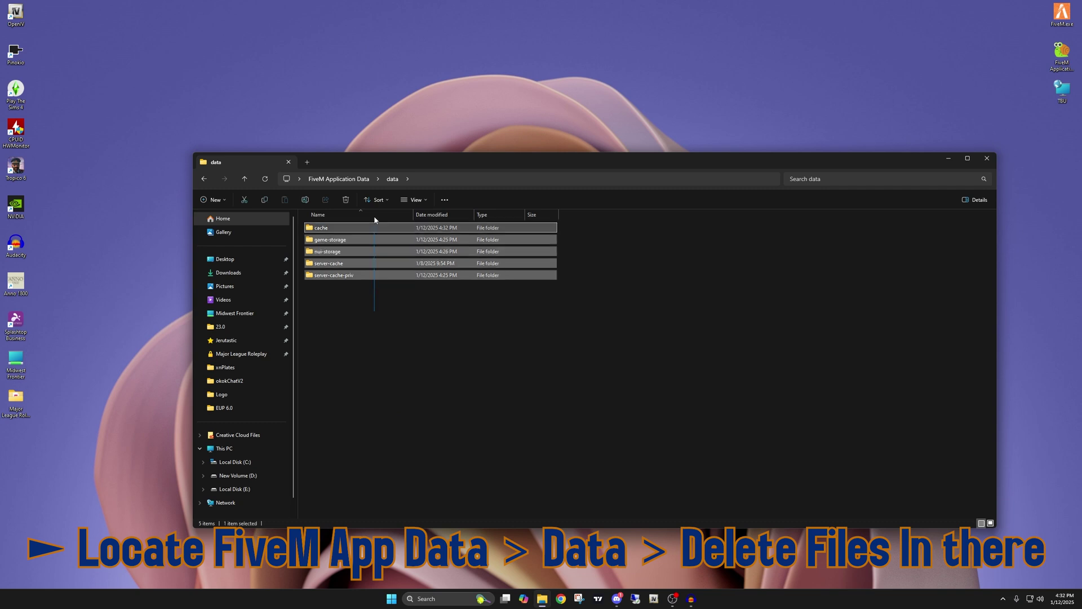
right_click(381, 250)
left_click(372, 309)
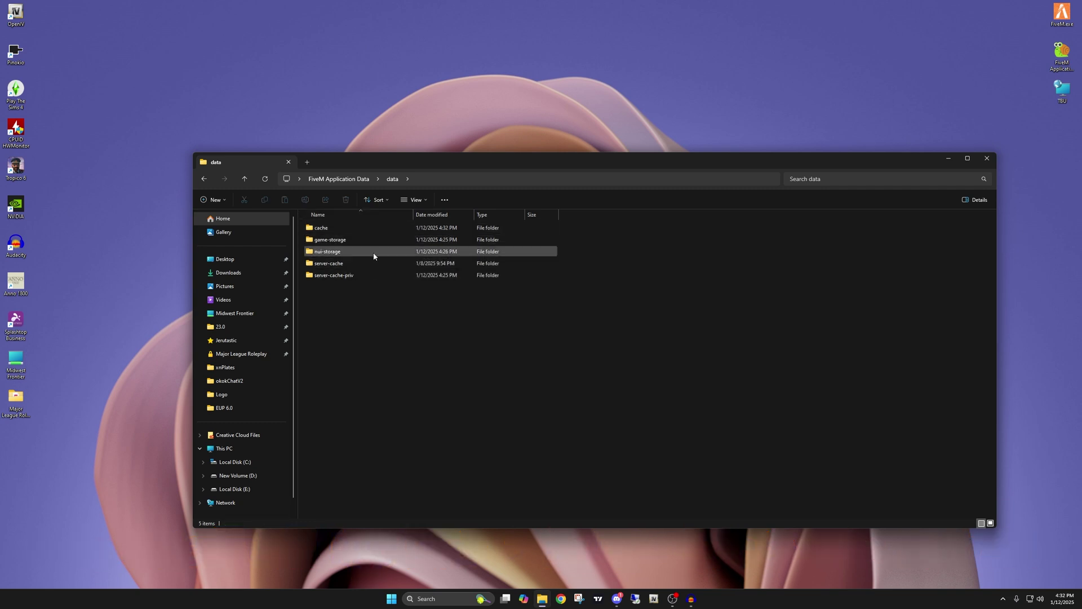
Go back up, reopen data and reselect its five subfolders, then close File Explorer.
left_click(338, 179)
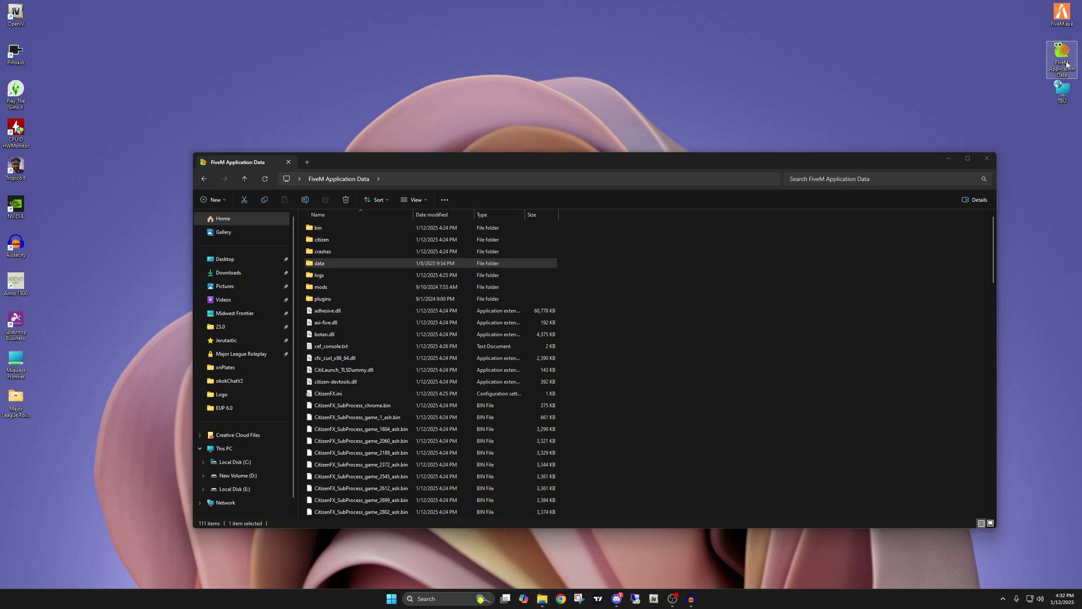
left_click(336, 265)
double_click(336, 264)
left_click_drag(336, 306, 349, 232)
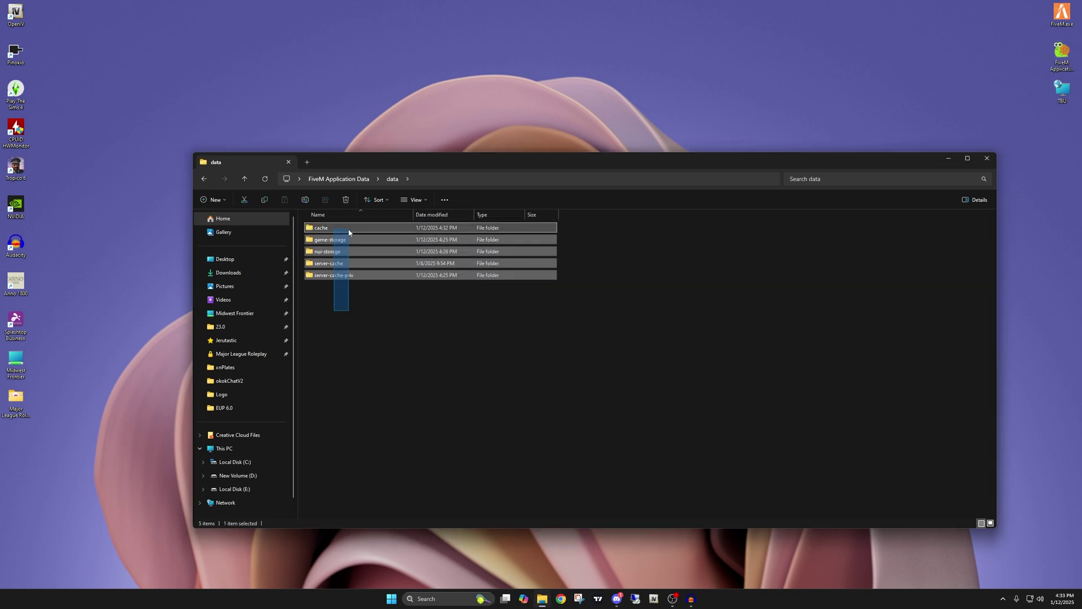
left_click(358, 179)
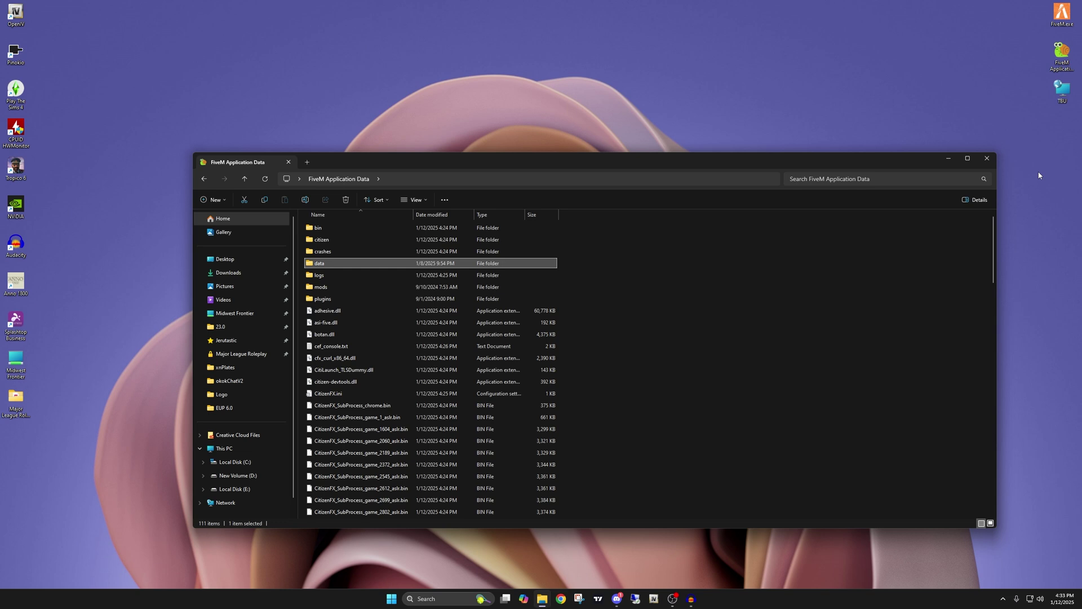
double_click(353, 265)
key("alt+F4")
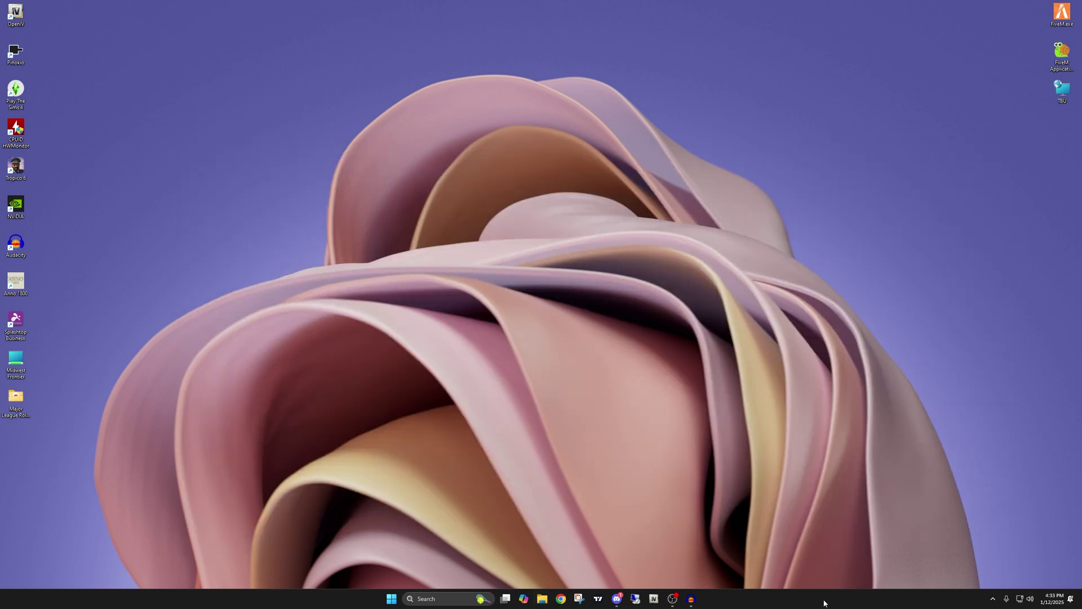
Launch Task Manager from the taskbar, maximize it and show the Startup apps page.
right_click(345, 602)
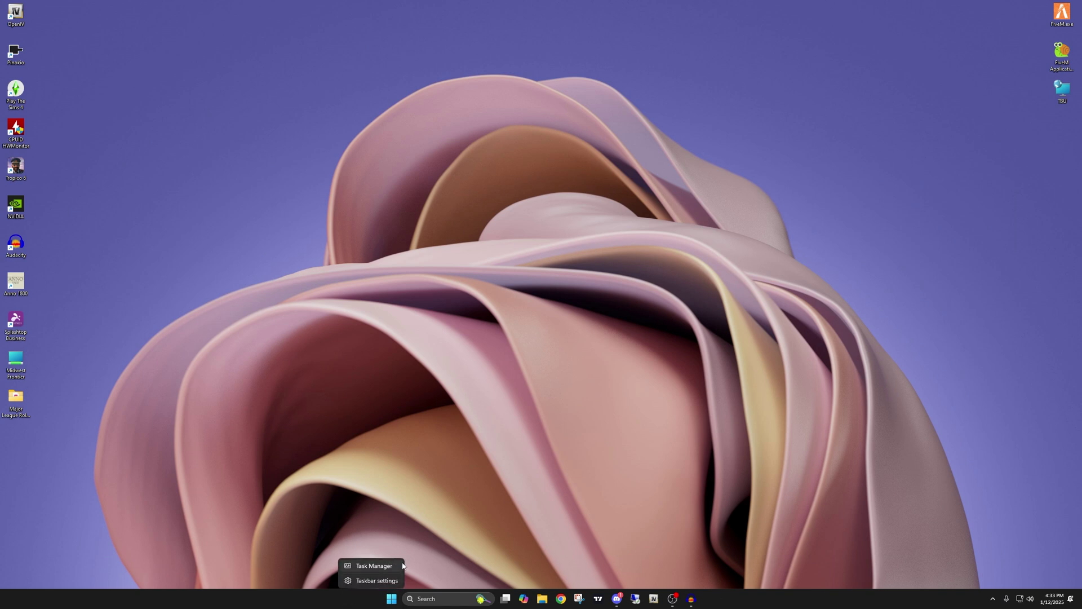
left_click(372, 564)
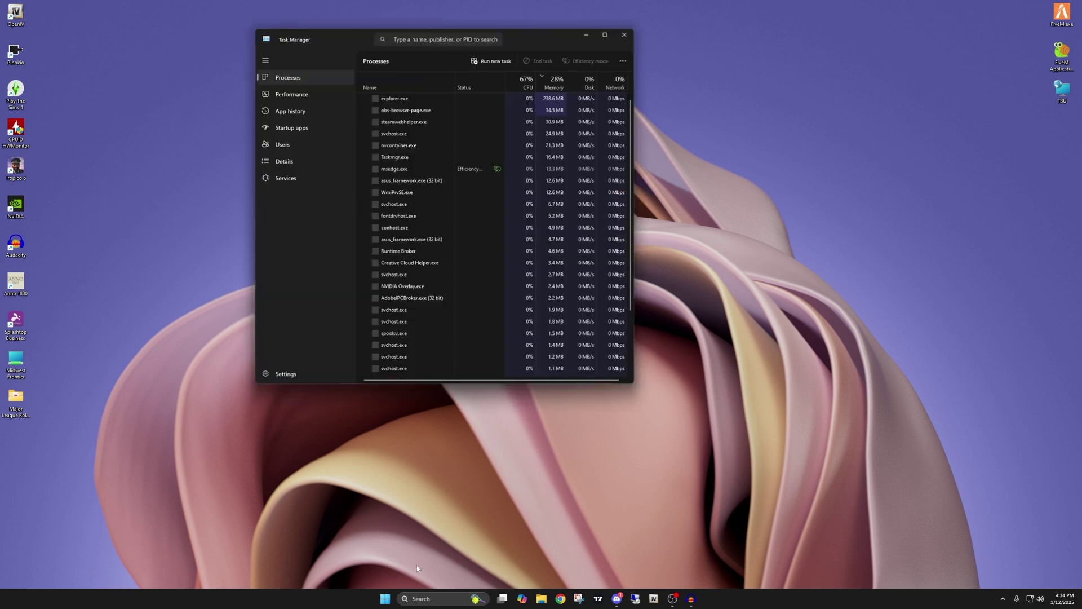
left_click(605, 33)
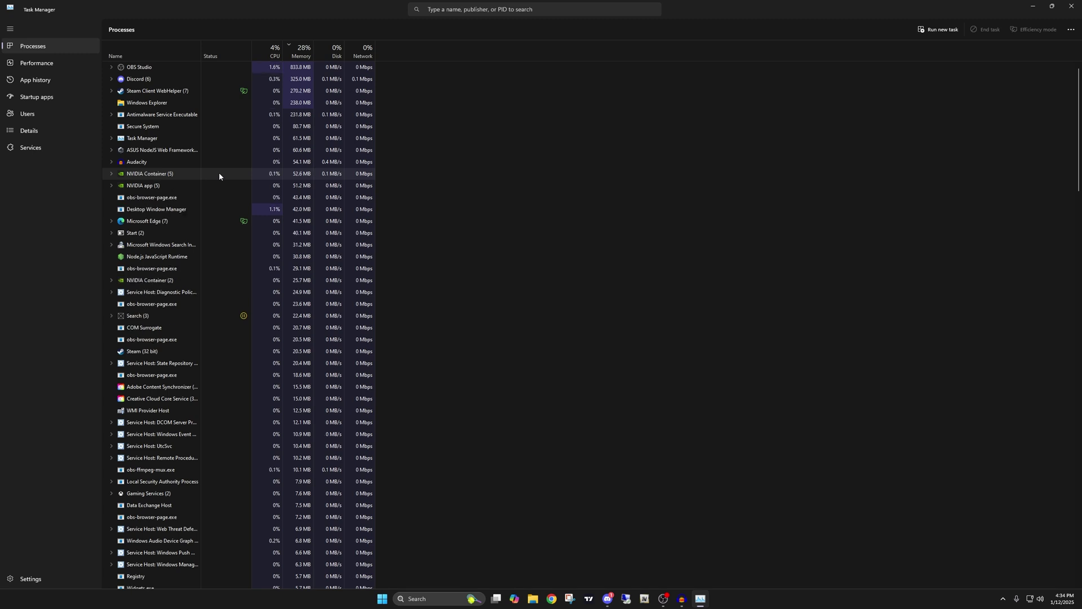
left_click(145, 81)
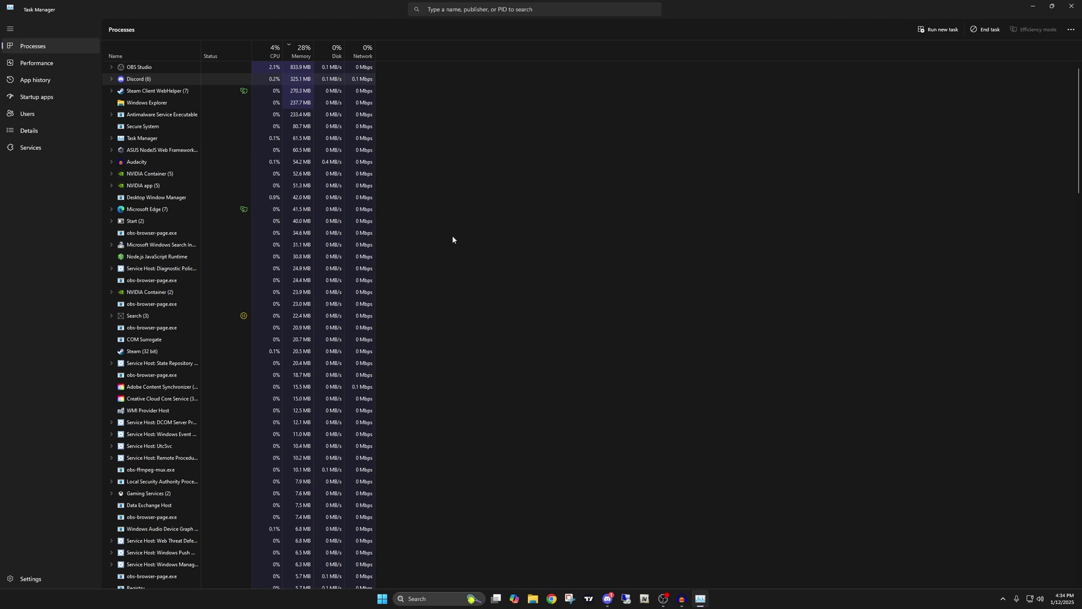
left_click(46, 97)
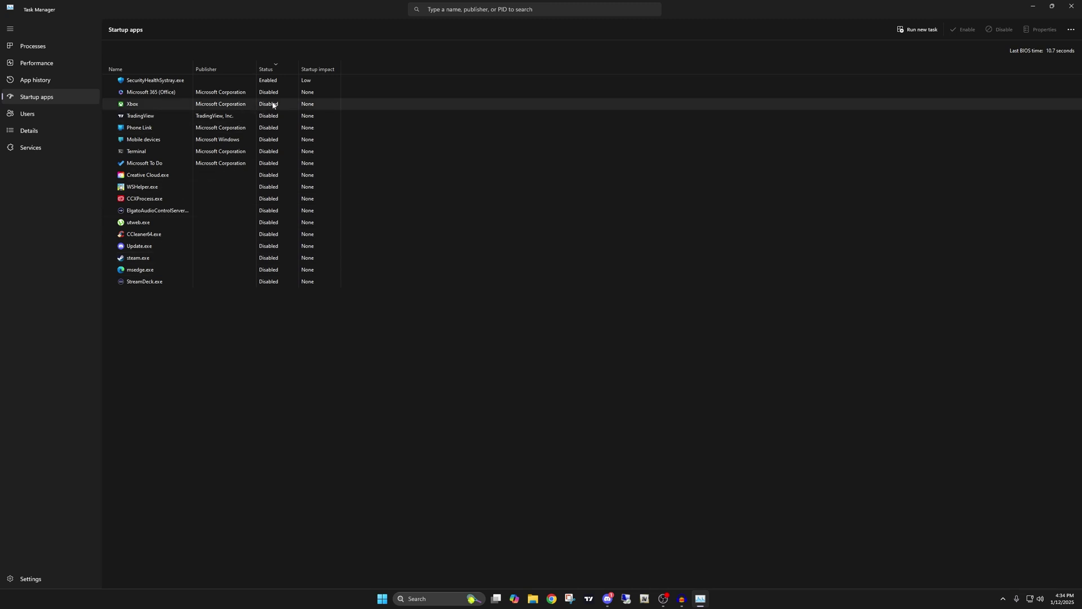
Enable the Xbox startup entry, then disable it again.
right_click(233, 104)
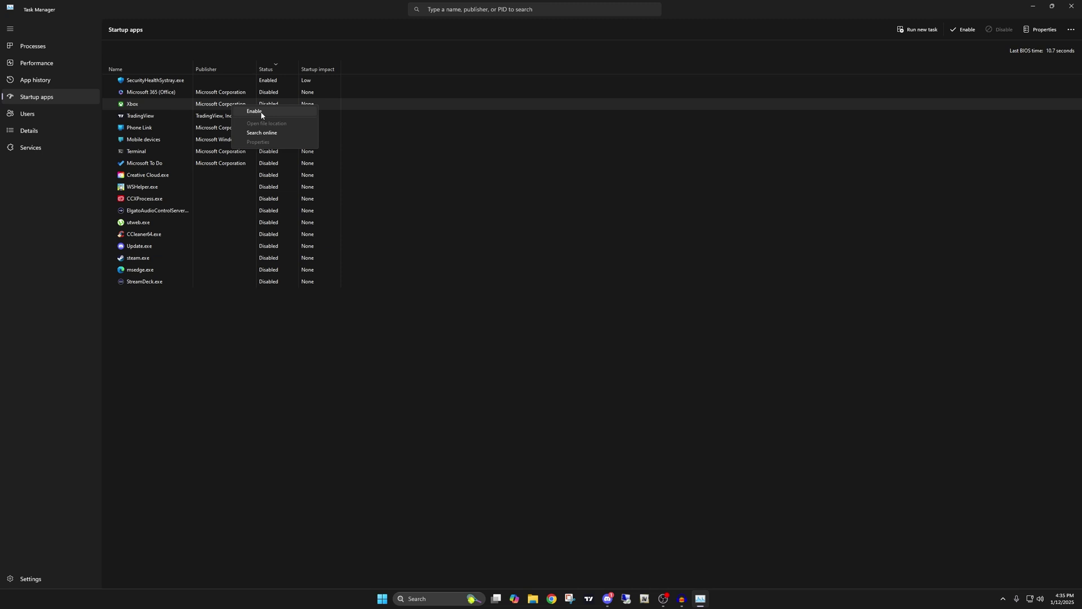
left_click(261, 113)
right_click(232, 92)
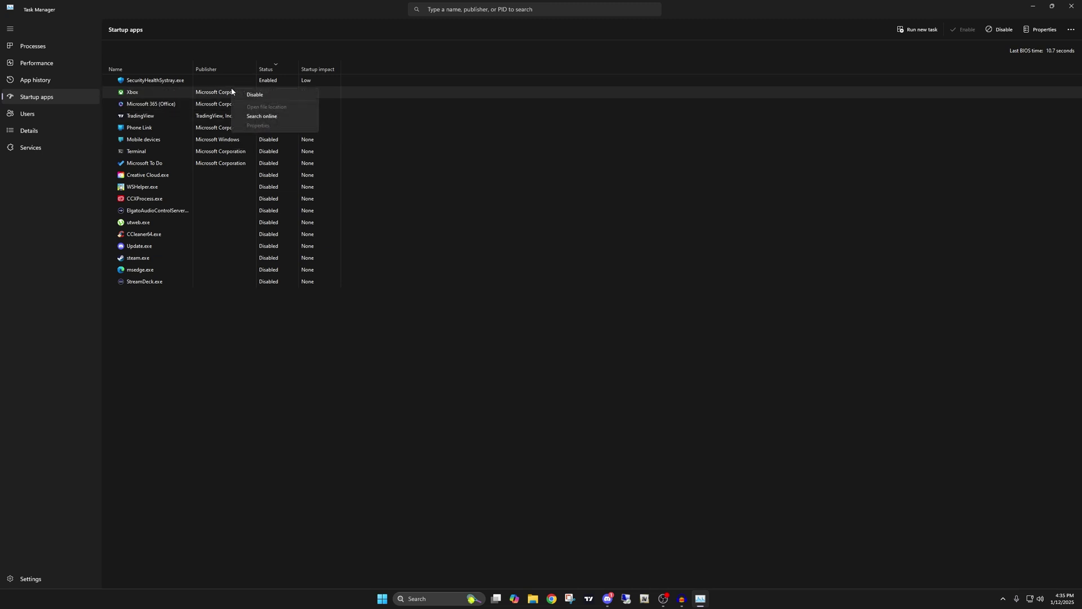
left_click(245, 95)
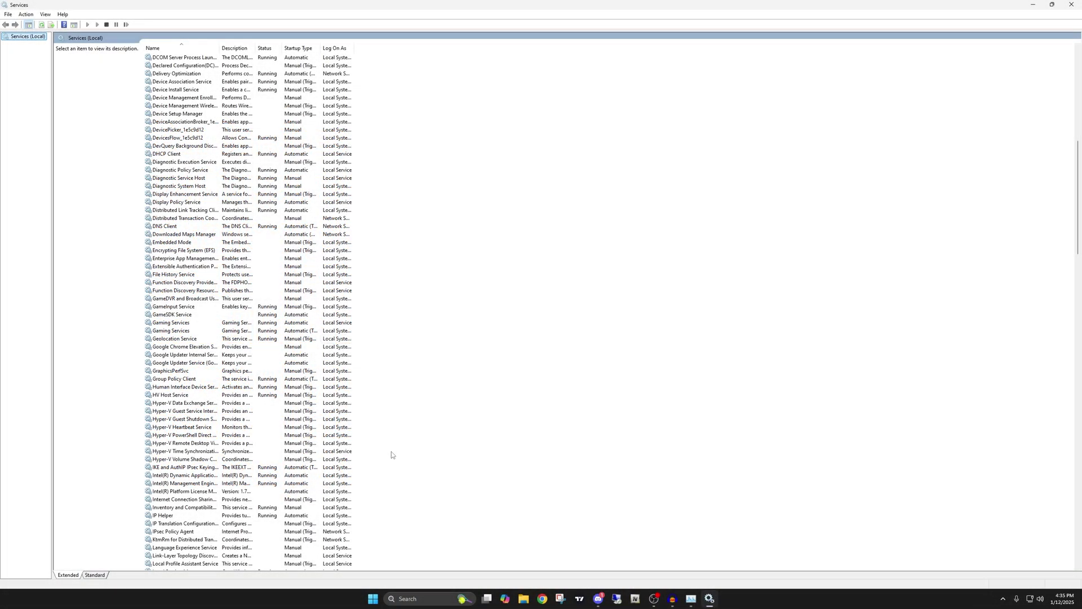
scroll(381, 412, "down", 5)
scroll(253, 434, "down", 6)
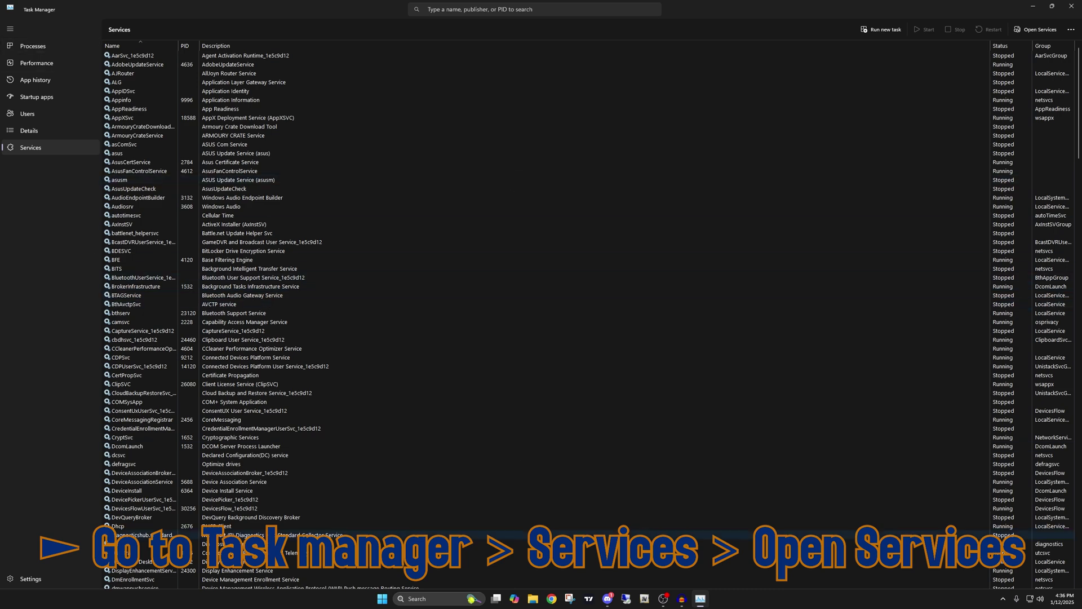
Open the full Windows Services console from Task Manager and sort services by status.
left_click(32, 46)
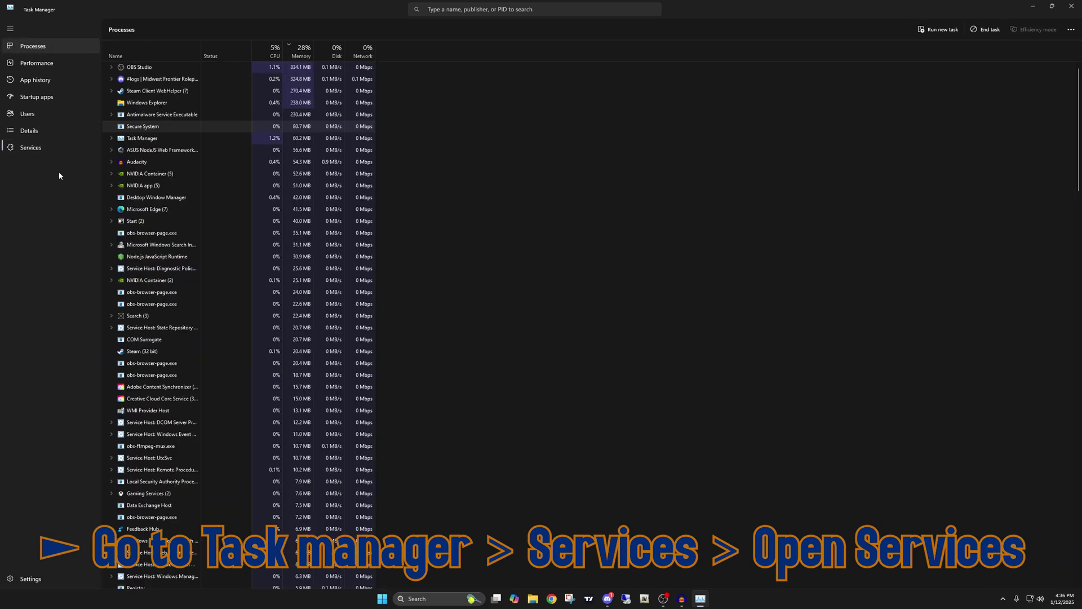
left_click(43, 146)
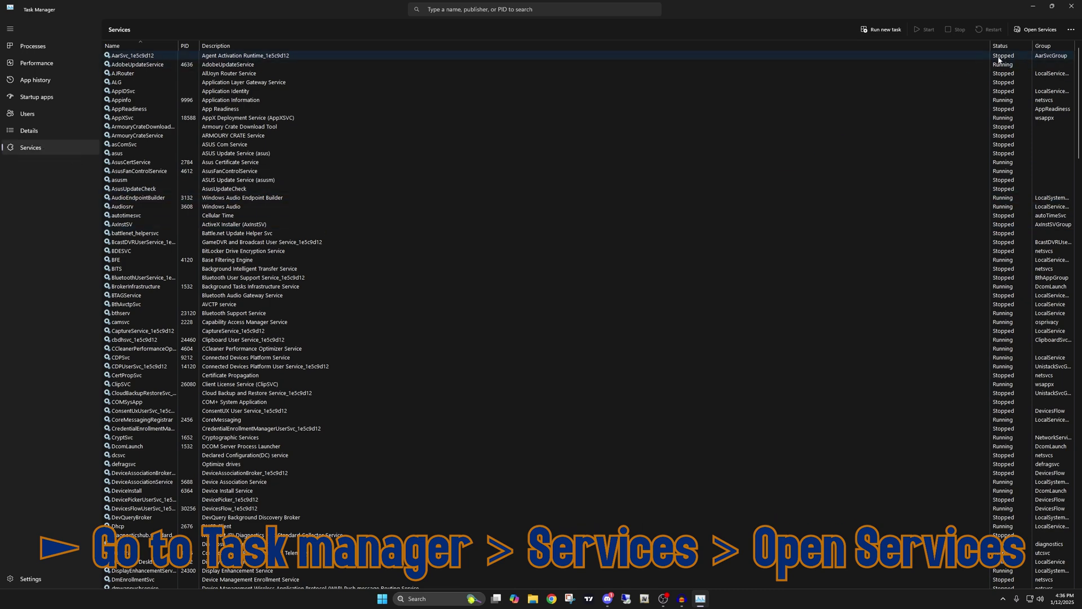
left_click(1035, 31)
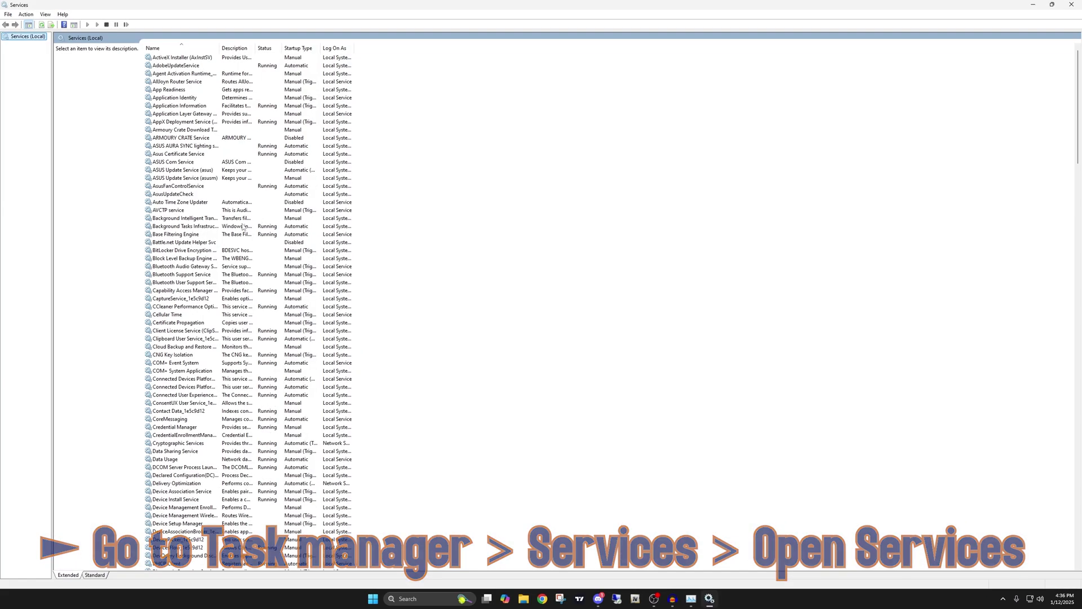
scroll(234, 238, "down", 5)
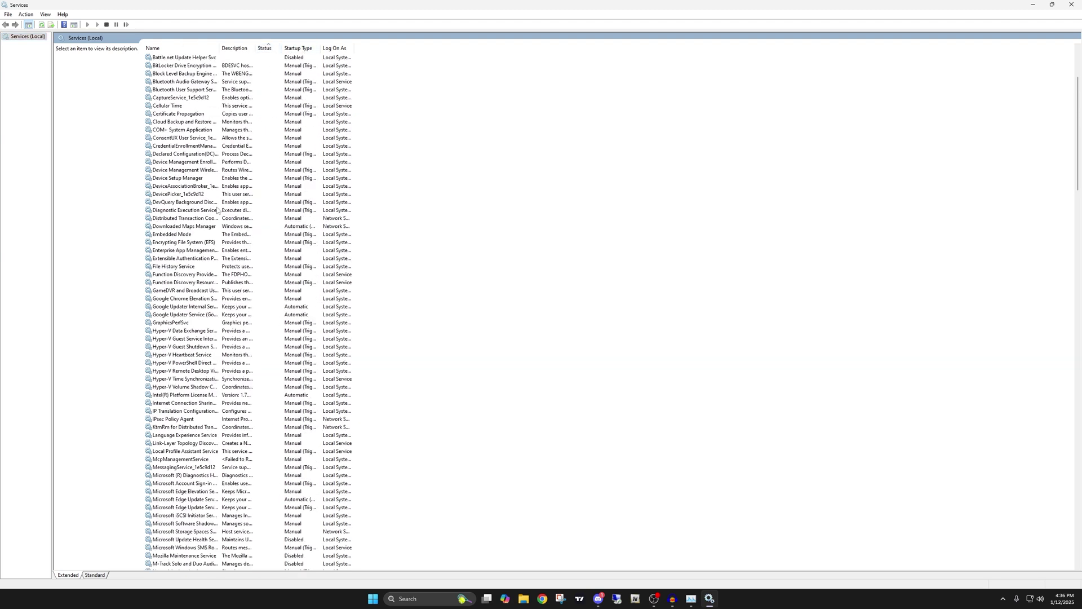
left_click(272, 51)
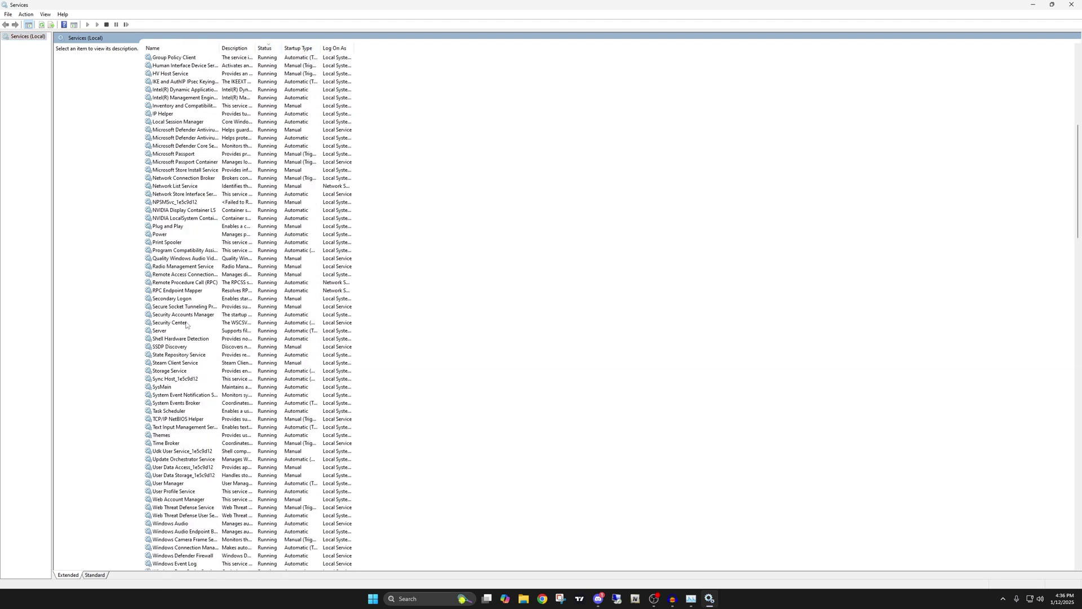
In Print Spooler's properties, choose Disabled as its startup type.
left_click(182, 244)
right_click(183, 244)
left_click(203, 322)
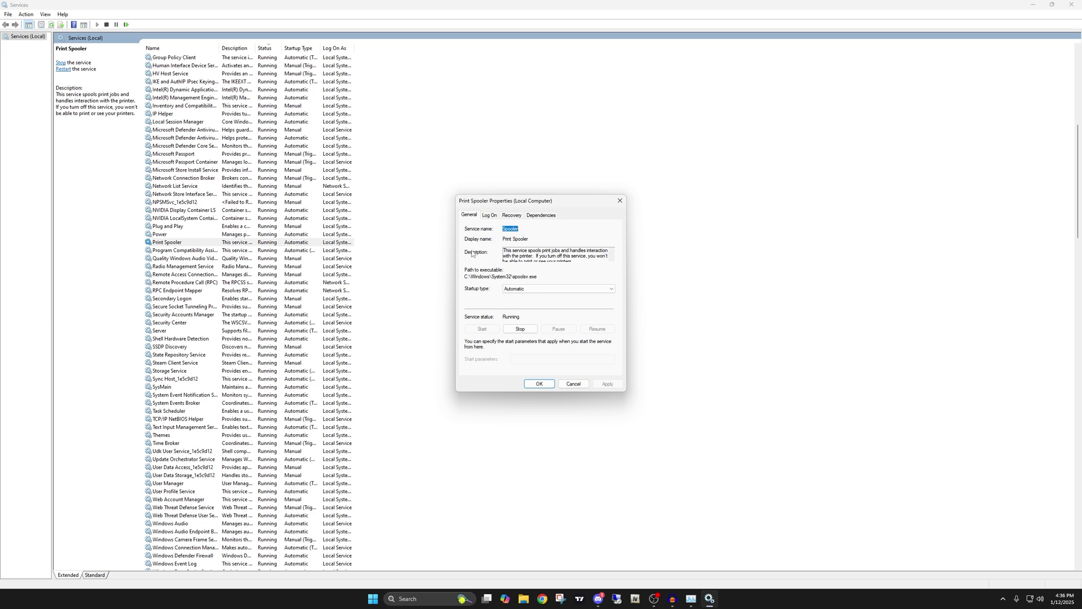
left_click(519, 289)
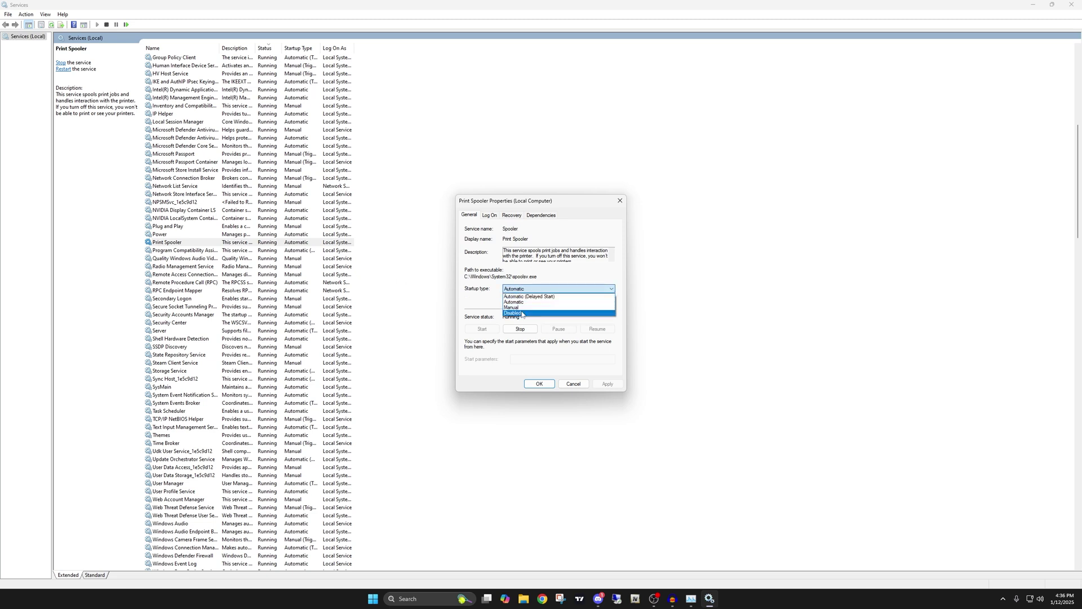
left_click(587, 385)
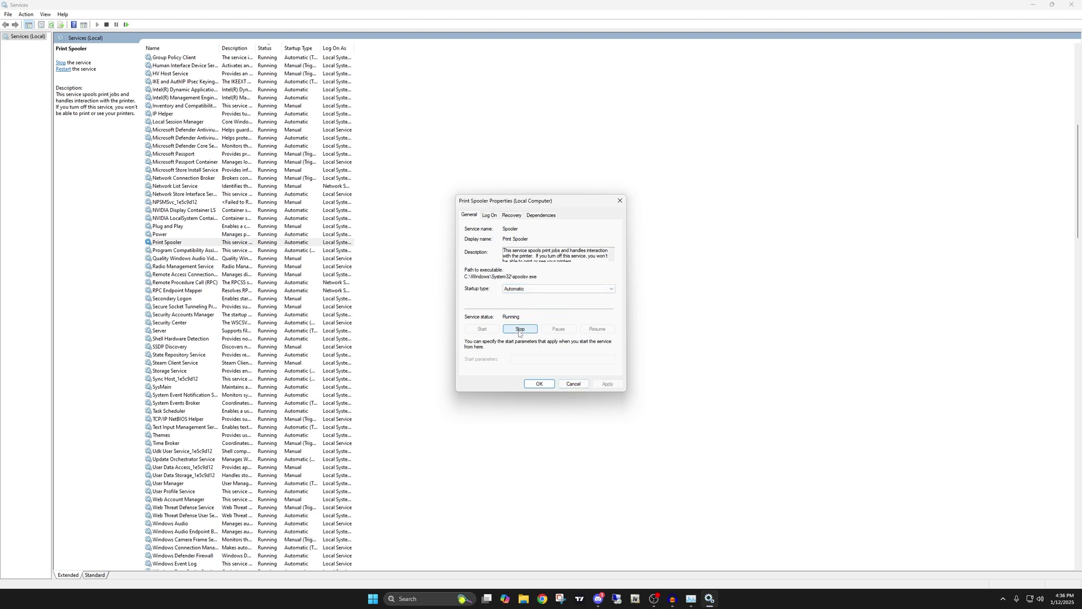
left_click(529, 289)
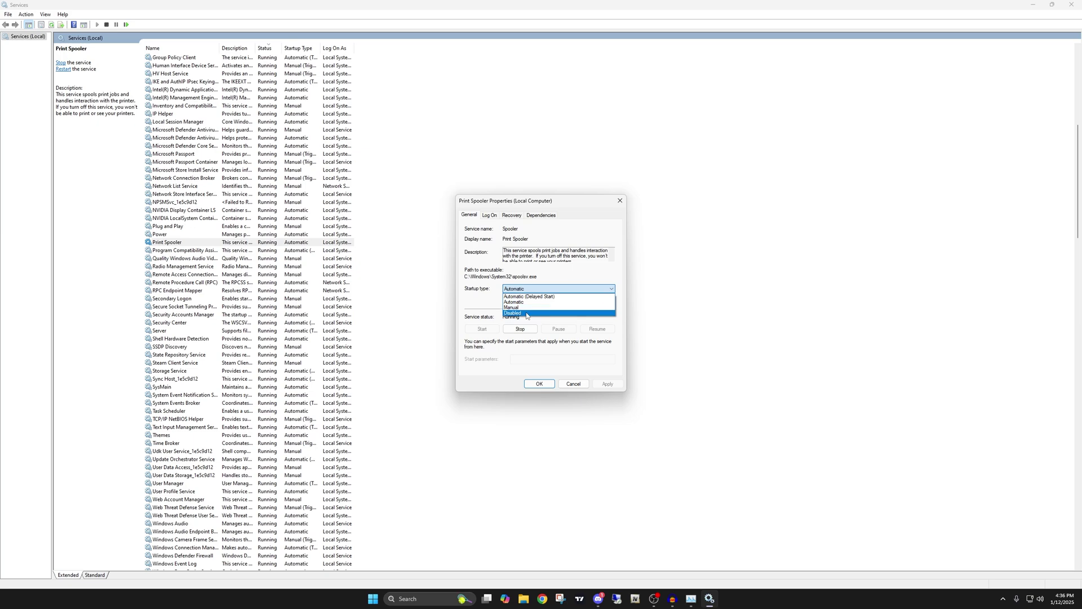
left_click(576, 382)
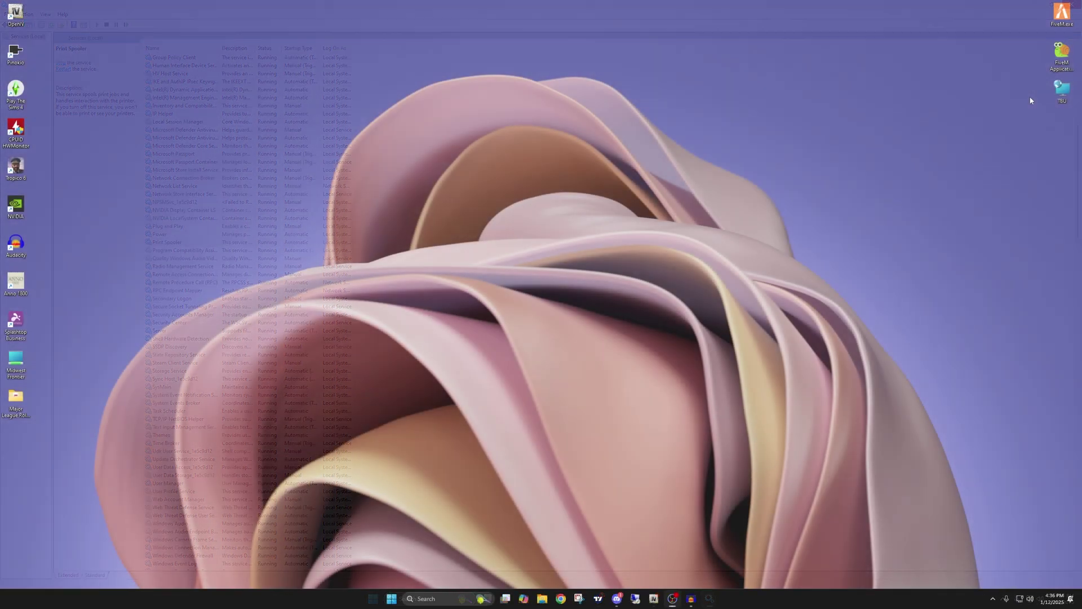